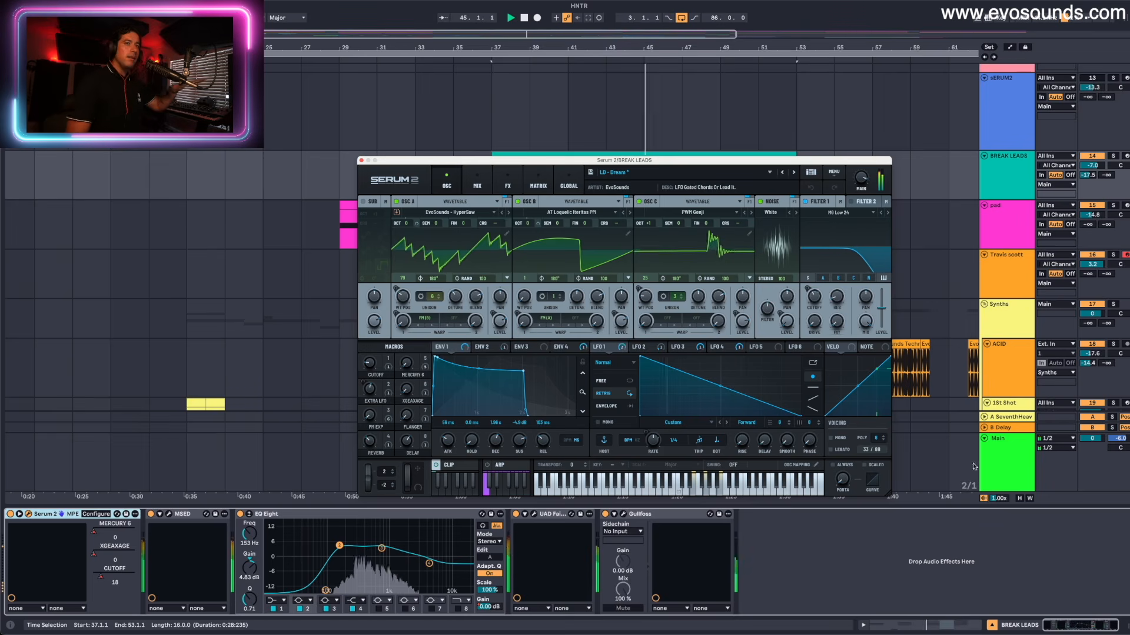
- Lower the Main track's volume to -3.0 dB and close the Serum 2 window
{"action": "left_click_drag", "start_coordinate": [1093, 439], "coordinate": [1092, 453]}
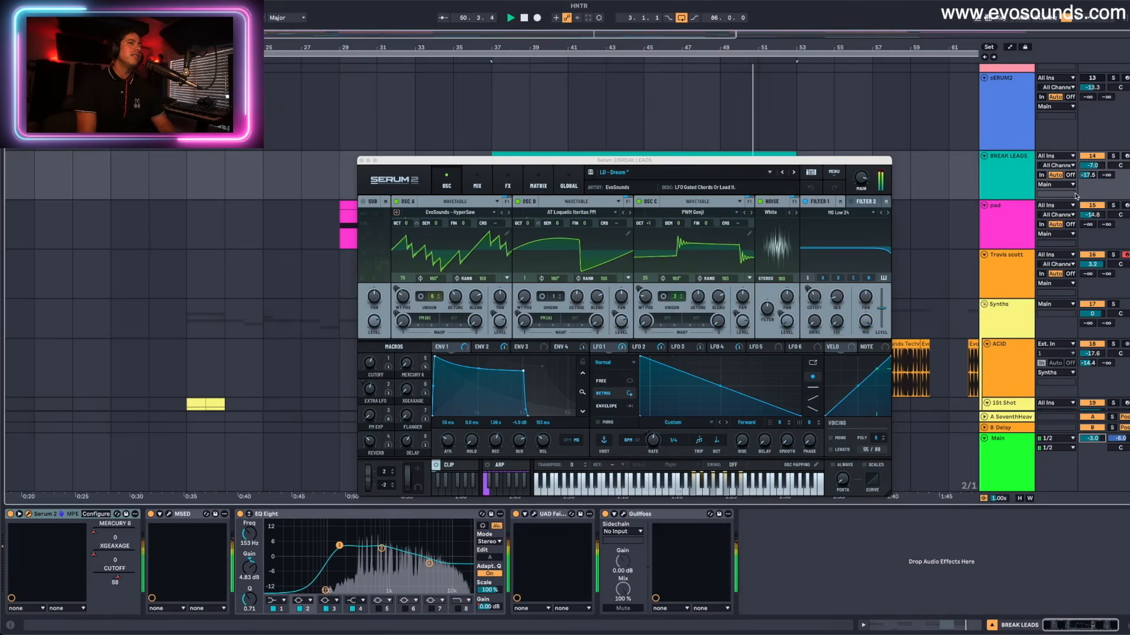
{"action": "left_click", "coordinate": [361, 161]}
- Solo the ACID track to listen to its audio clips from bar 53
{"action": "scroll", "coordinate": [757, 240], "scroll_direction": "down", "scroll_amount": 5}
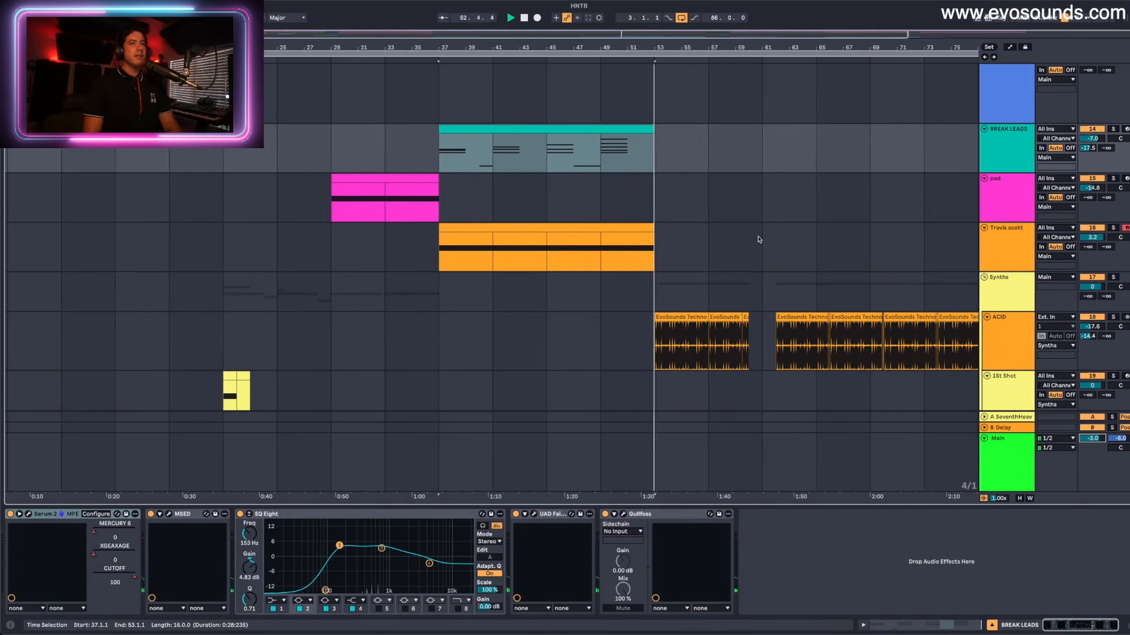
{"action": "left_click", "coordinate": [1059, 365]}
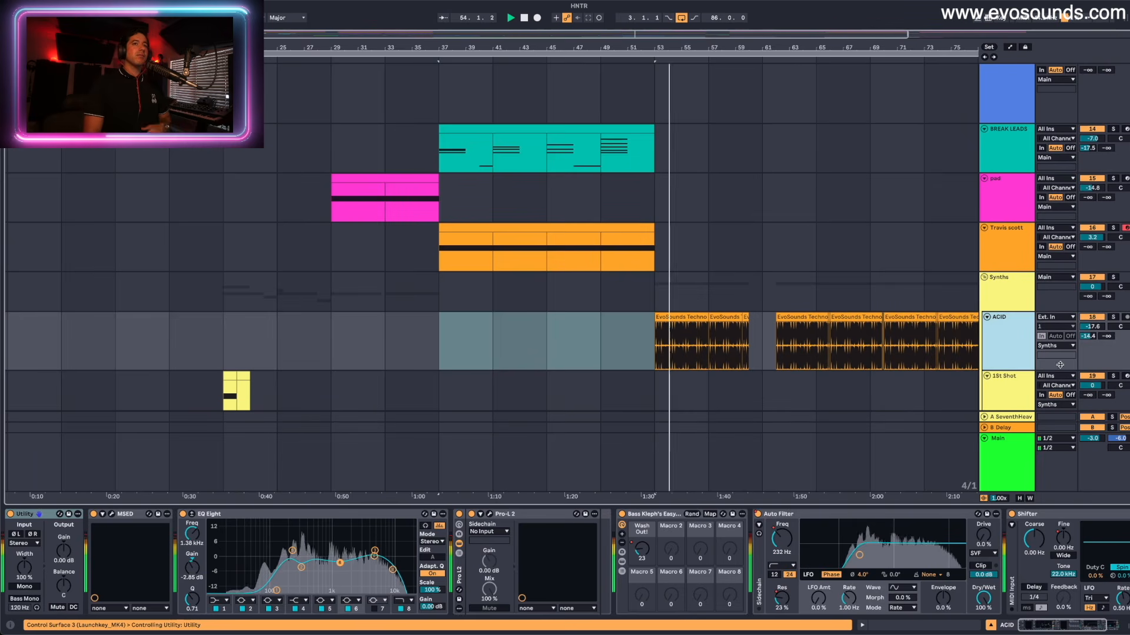
{"action": "left_click", "coordinate": [1113, 317]}
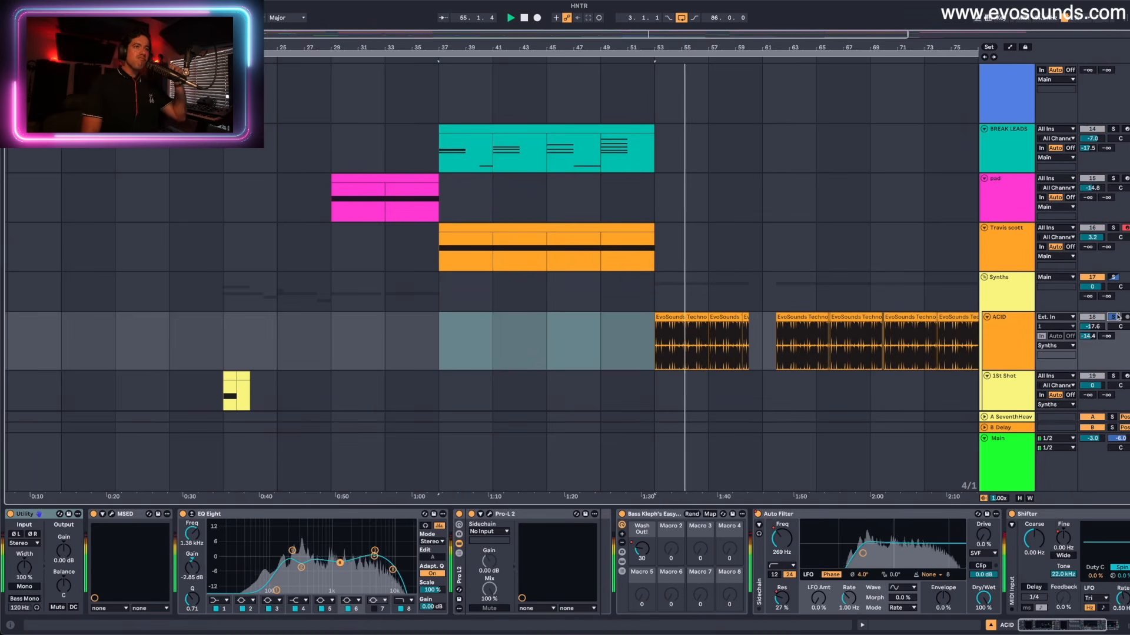
- Browse the arrangement's tracks and open the BREAK LEADS clip at bar 37 in the piano roll
{"action": "scroll", "coordinate": [594, 299], "scroll_direction": "up", "scroll_amount": 4}
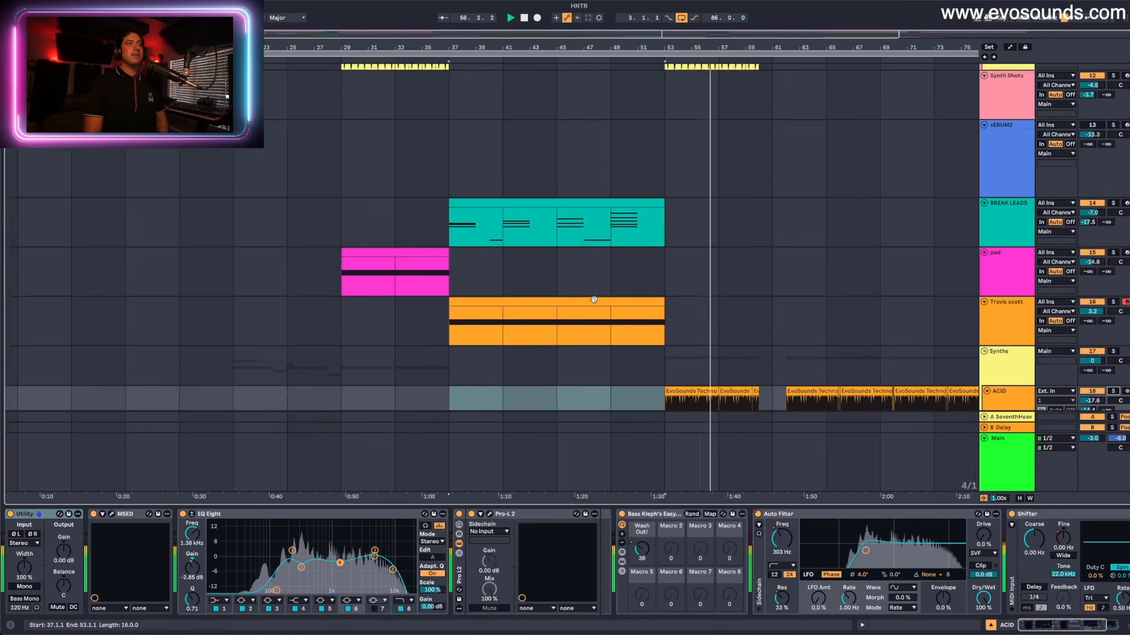
{"action": "scroll", "coordinate": [594, 300], "scroll_direction": "up", "scroll_amount": 2}
{"action": "scroll", "coordinate": [595, 302], "scroll_direction": "up", "scroll_amount": 5}
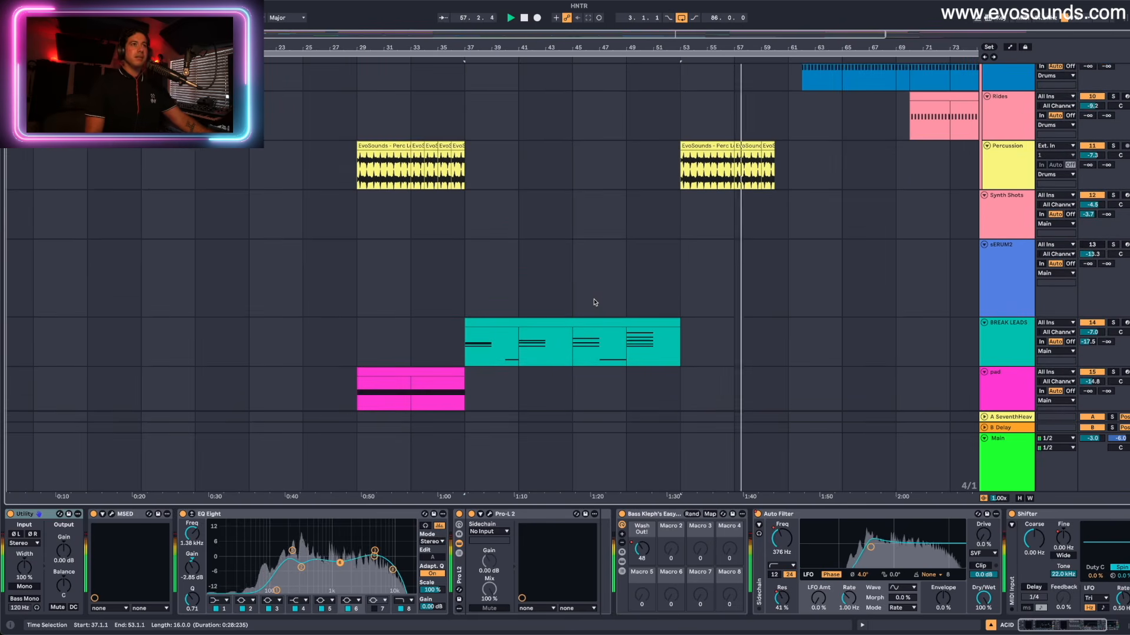
{"action": "scroll", "coordinate": [594, 302], "scroll_direction": "down", "scroll_amount": 3}
{"action": "left_click", "coordinate": [520, 297]}
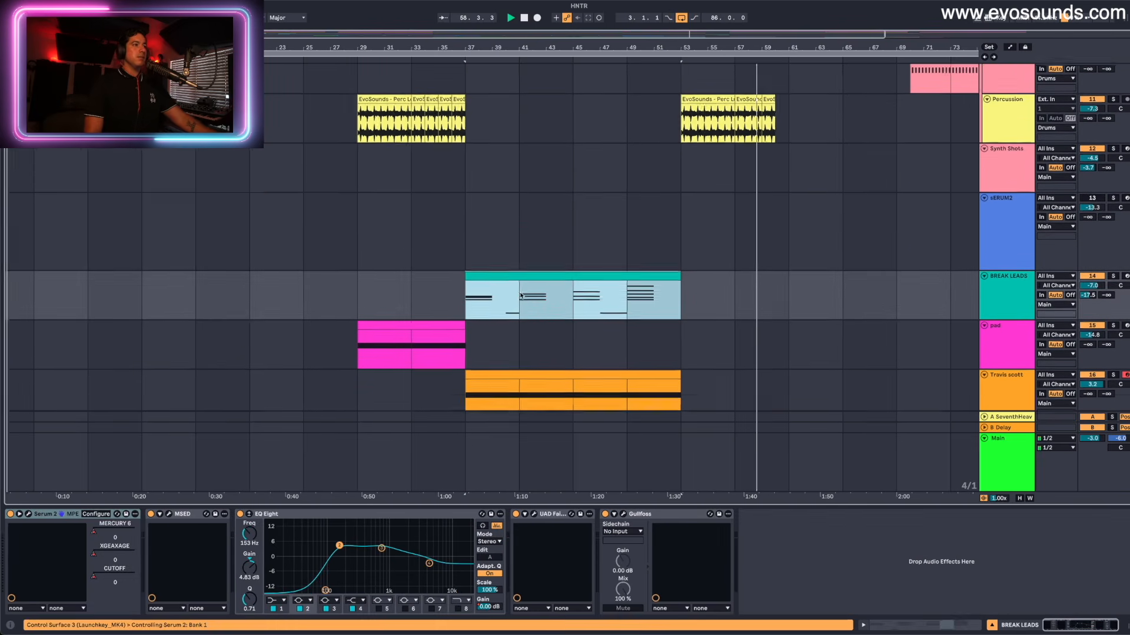
{"action": "scroll", "coordinate": [521, 296], "scroll_direction": "down", "scroll_amount": 4}
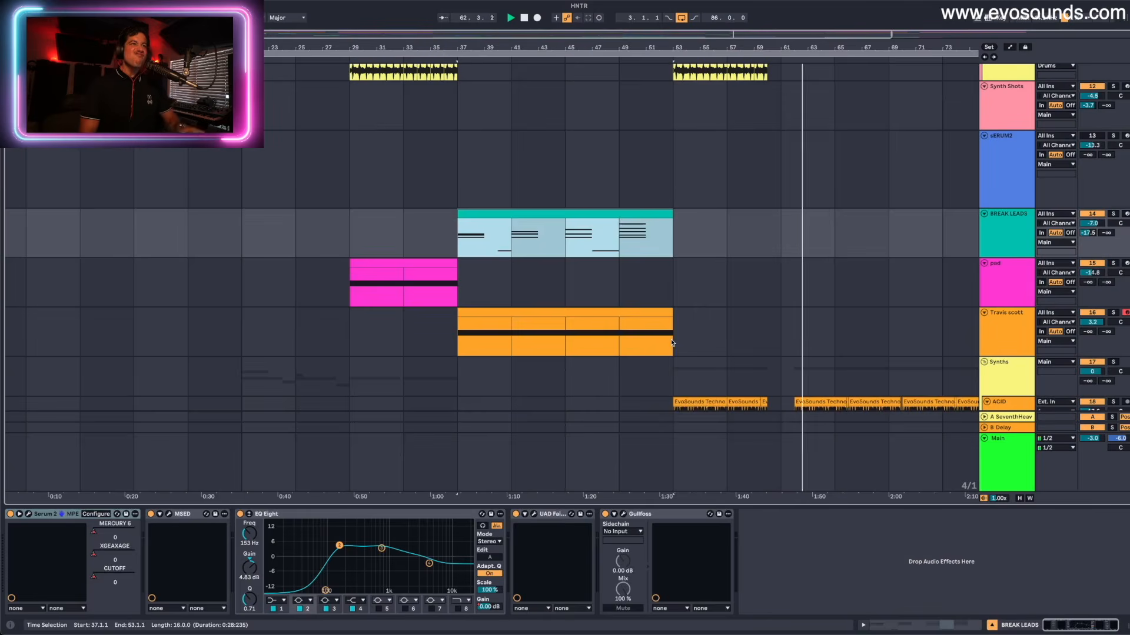
{"action": "left_click", "coordinate": [510, 282]}
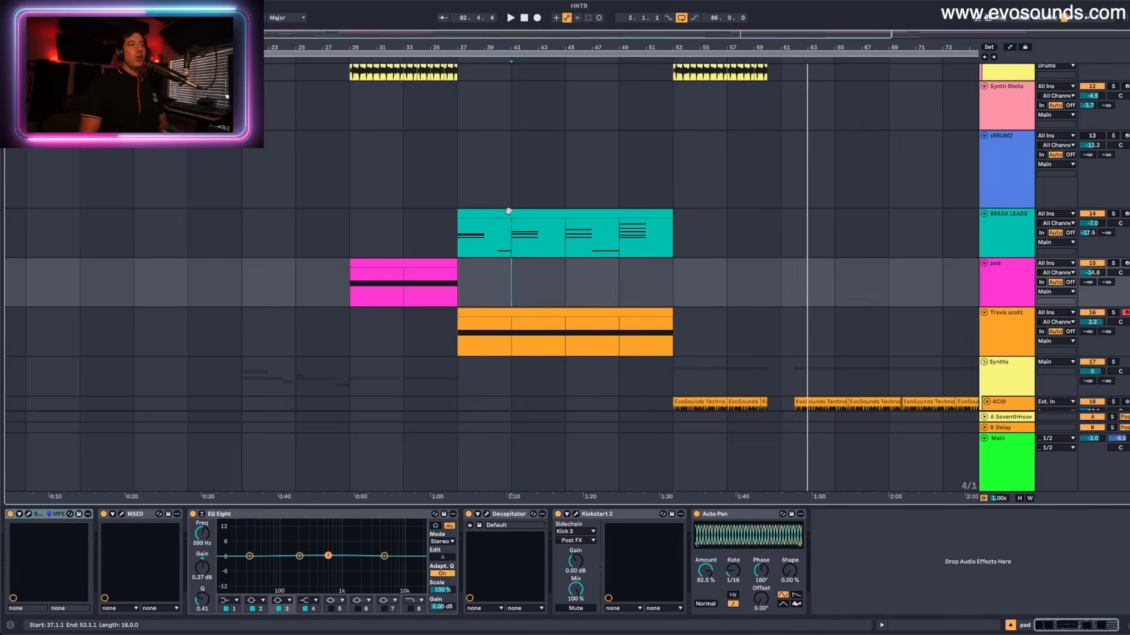
{"action": "double_click", "coordinate": [509, 211]}
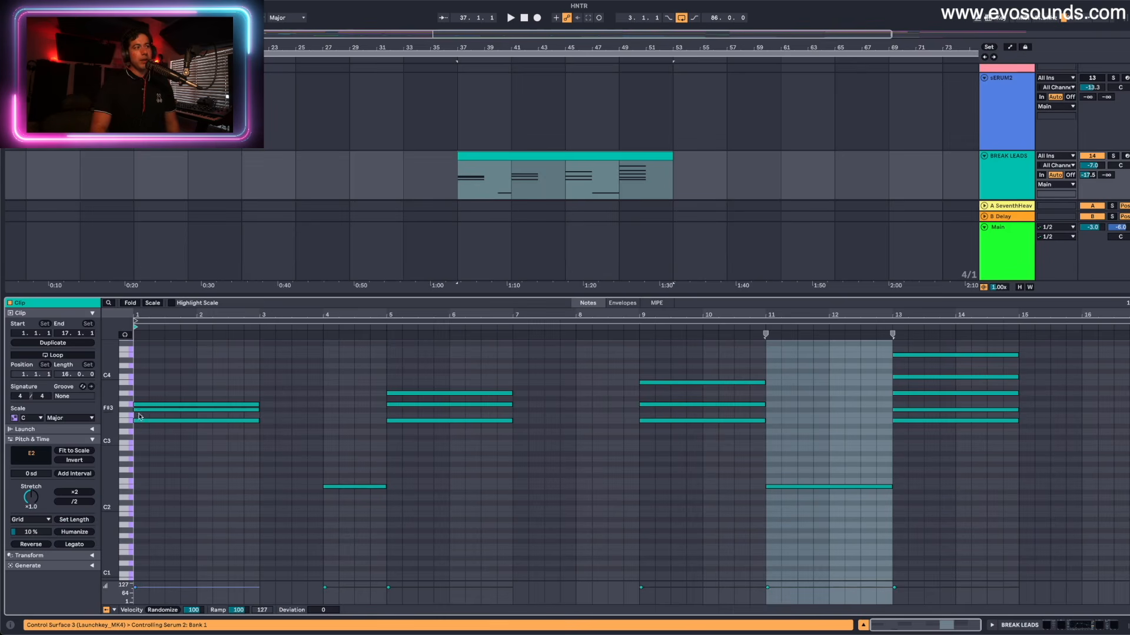
- Delete the other chord tones from the BREAK LEADS clip, leaving only its E notes
{"action": "left_click_drag", "start_coordinate": [110, 421], "coordinate": [116, 421]}
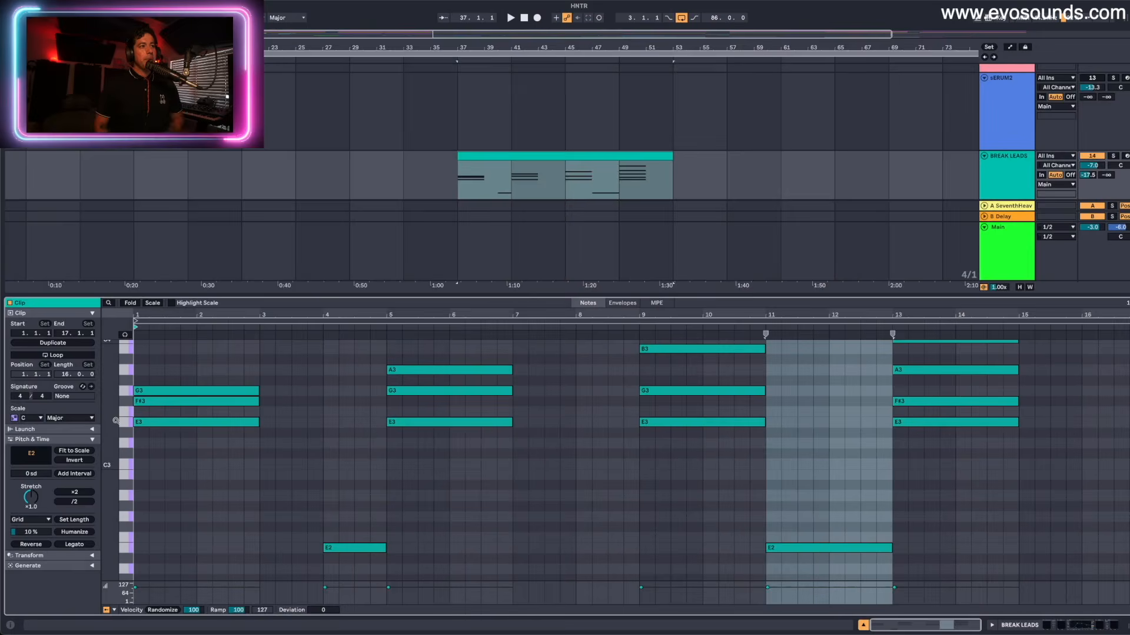
{"action": "key", "text": "Delete"}
{"action": "left_click_drag", "start_coordinate": [117, 426], "coordinate": [135, 476]}
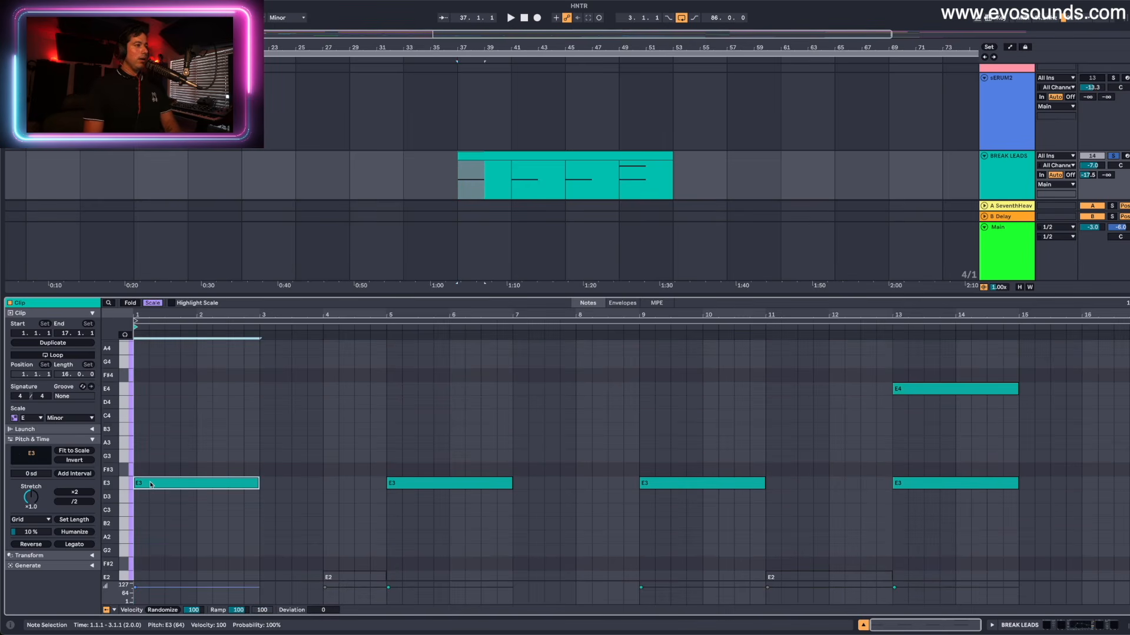
- Using the E Minor scale, stack G3 and B3 copies above the first E3 note, and try a D4 note before removing it
{"action": "left_click", "coordinate": [150, 479]}
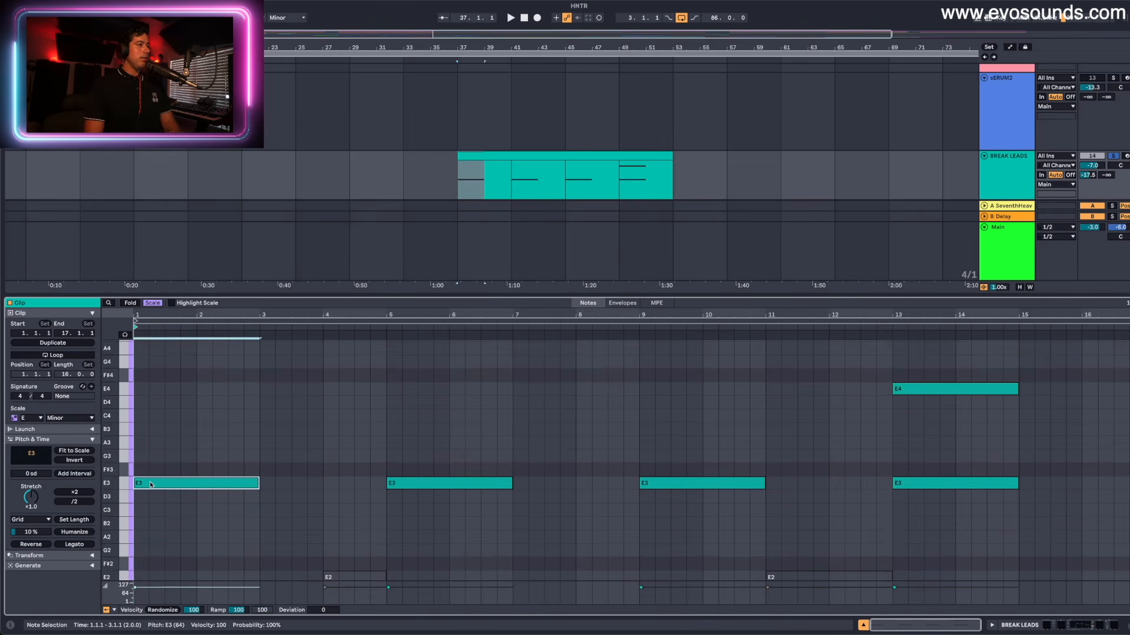
{"action": "left_click_drag", "start_coordinate": [151, 482], "coordinate": [154, 429]}
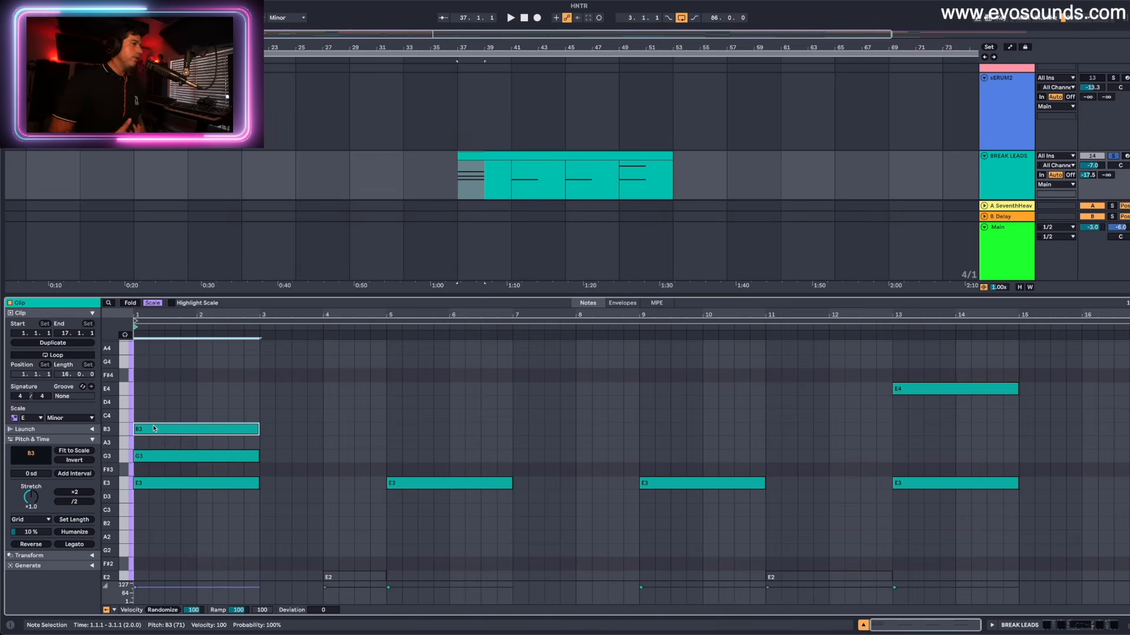
{"action": "left_click_drag", "start_coordinate": [154, 429], "coordinate": [156, 405]}
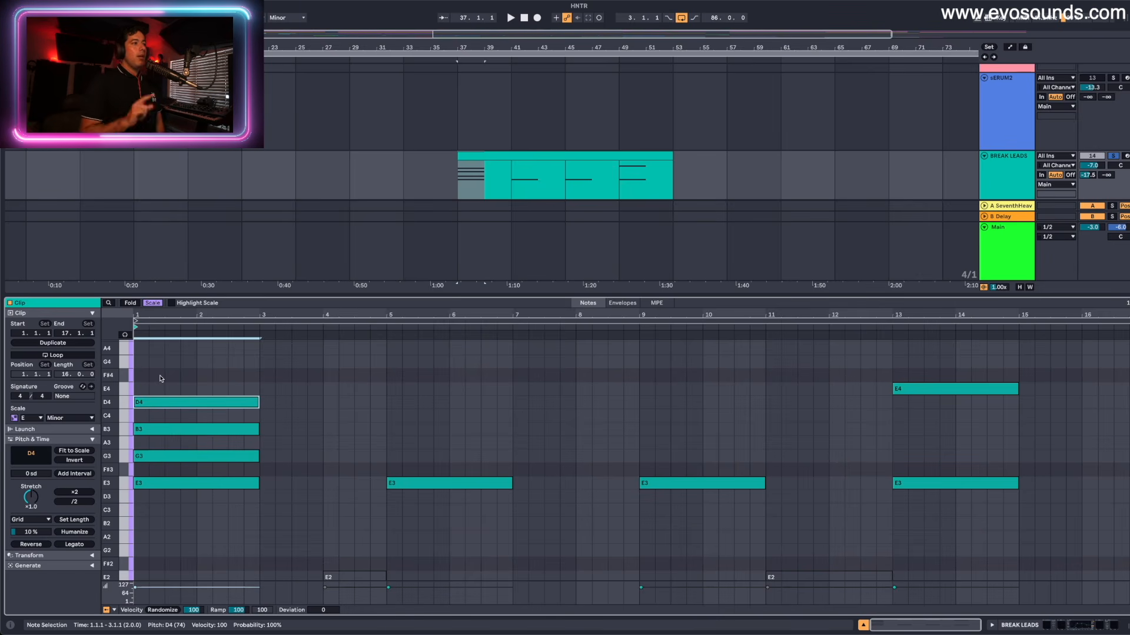
{"action": "double_click", "coordinate": [159, 404]}
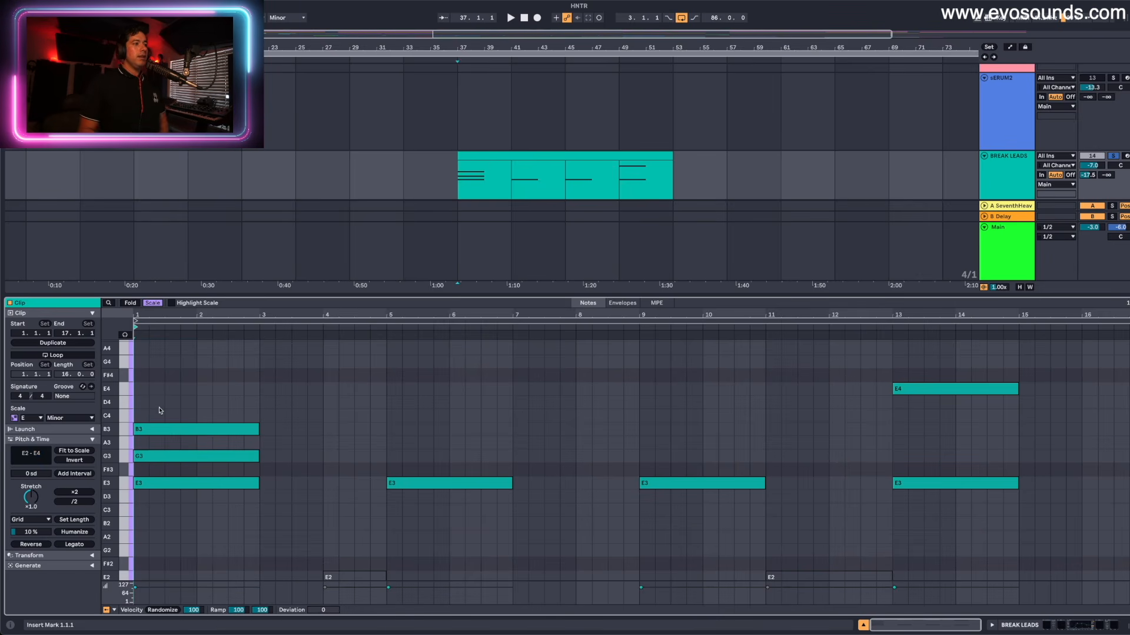
- Try the first chord's middle note one scale step above and below G3, and return it to G3
{"action": "left_click", "coordinate": [160, 457]}
{"action": "key", "text": "Up"}
{"action": "key", "text": "Down"}
{"action": "key", "text": "Down"}
{"action": "key", "text": "Up"}
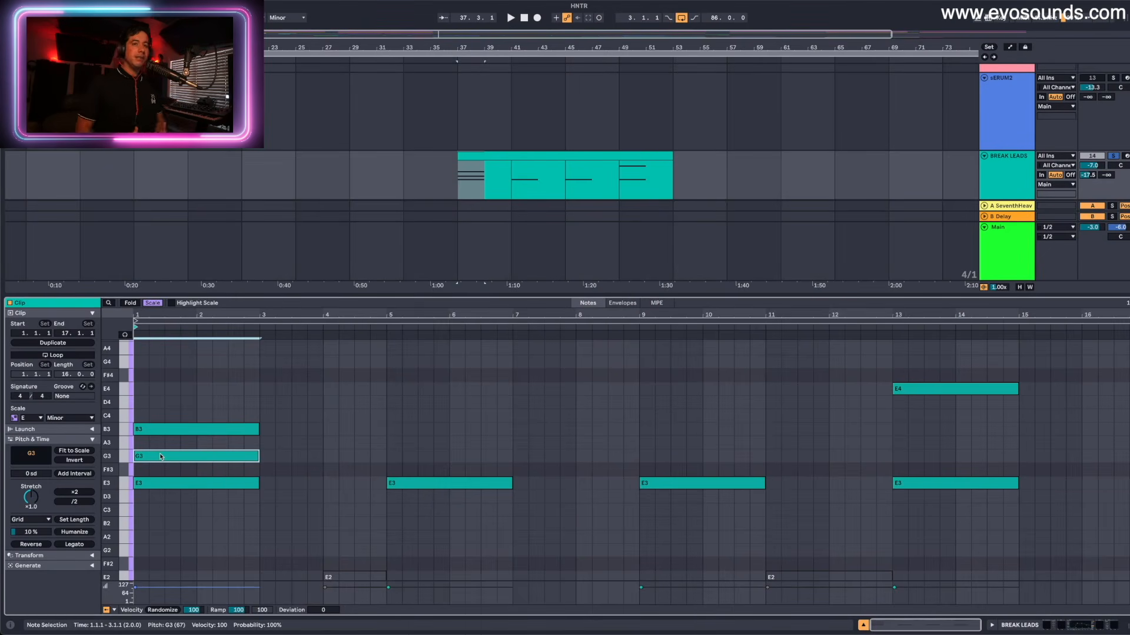
- Activate and solo the sERUM2 track and show the notes of its Serum 2 clip
{"action": "left_click", "coordinate": [1015, 126]}
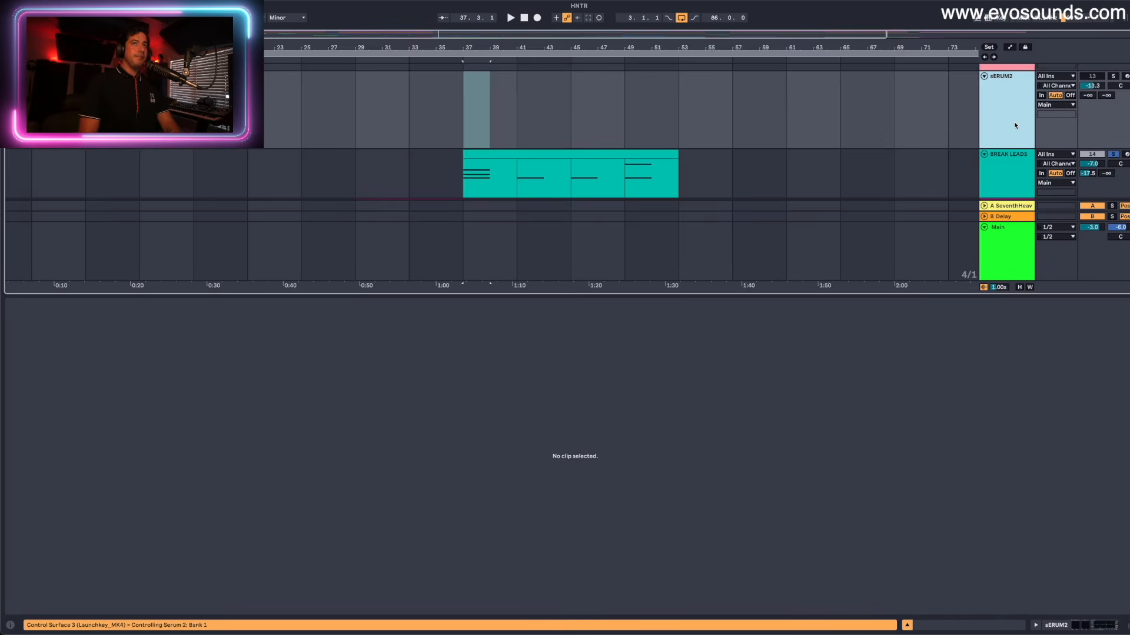
{"action": "left_click", "coordinate": [1098, 77]}
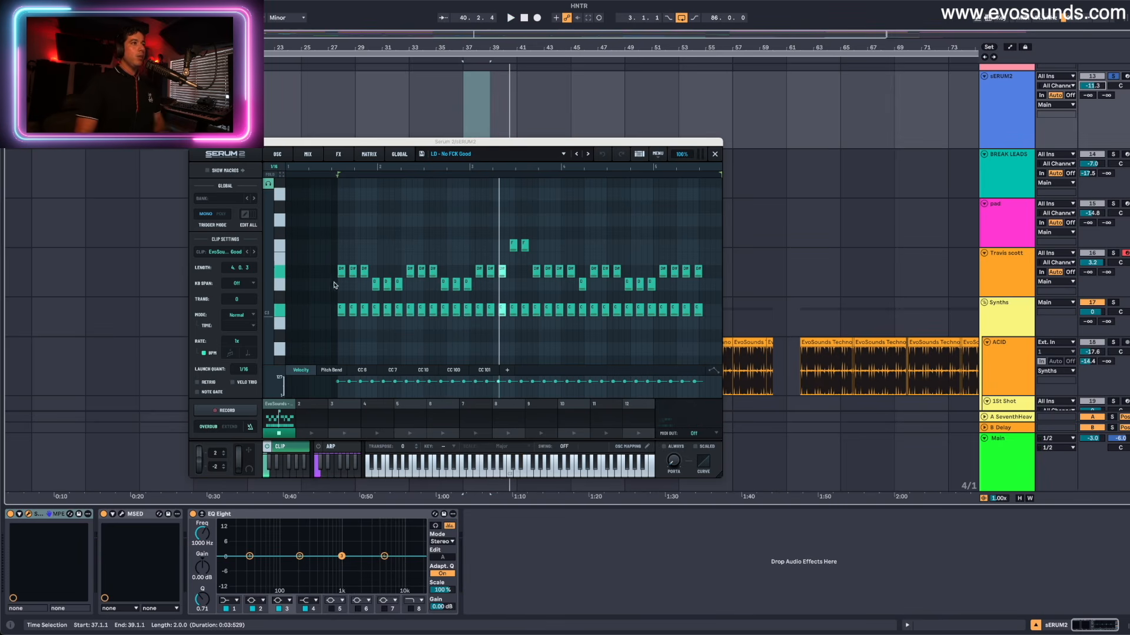
- Compare the Serum 2 clip's first three upper notes at the lower pitch with their original pitch, and play the melody
{"action": "left_click_drag", "start_coordinate": [339, 260], "coordinate": [367, 316]}
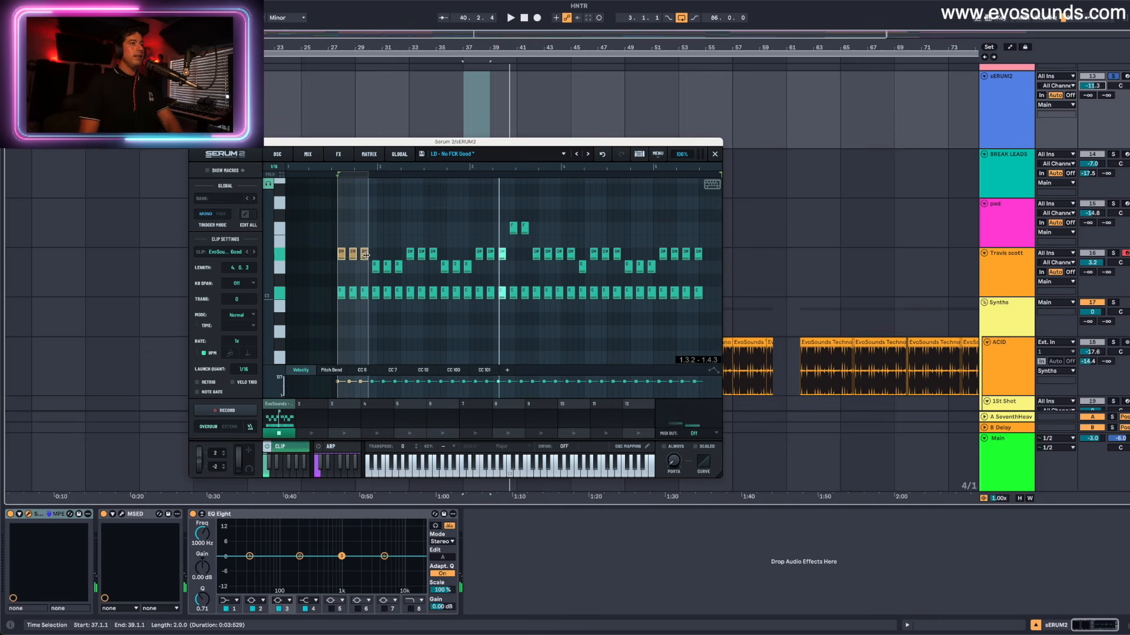
{"action": "key", "text": "Down"}
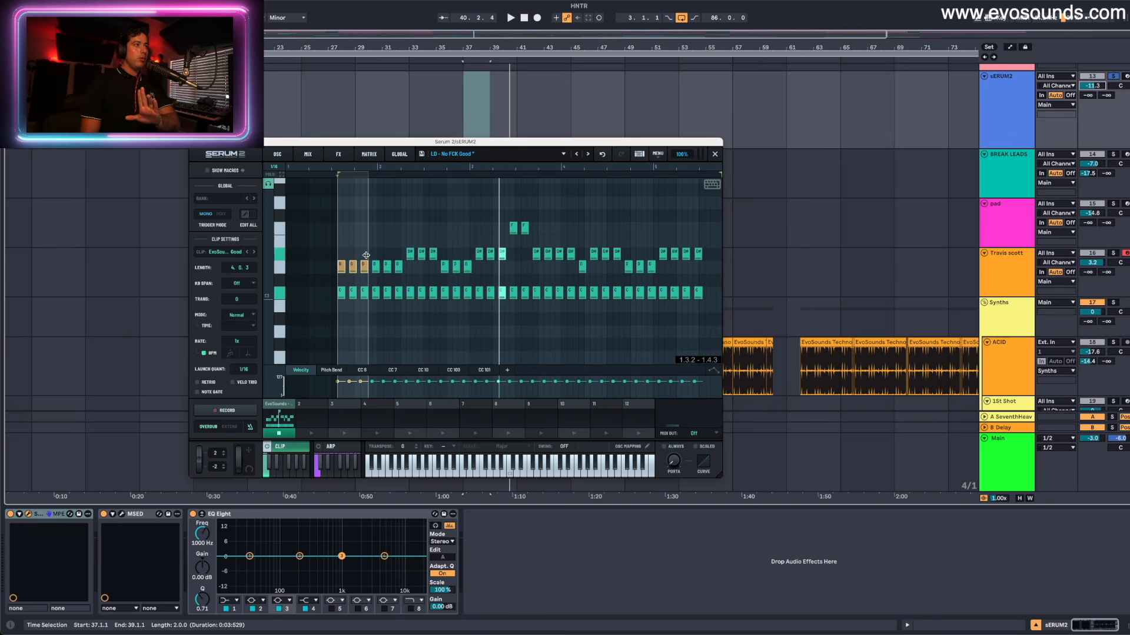
{"action": "key", "text": "Up"}
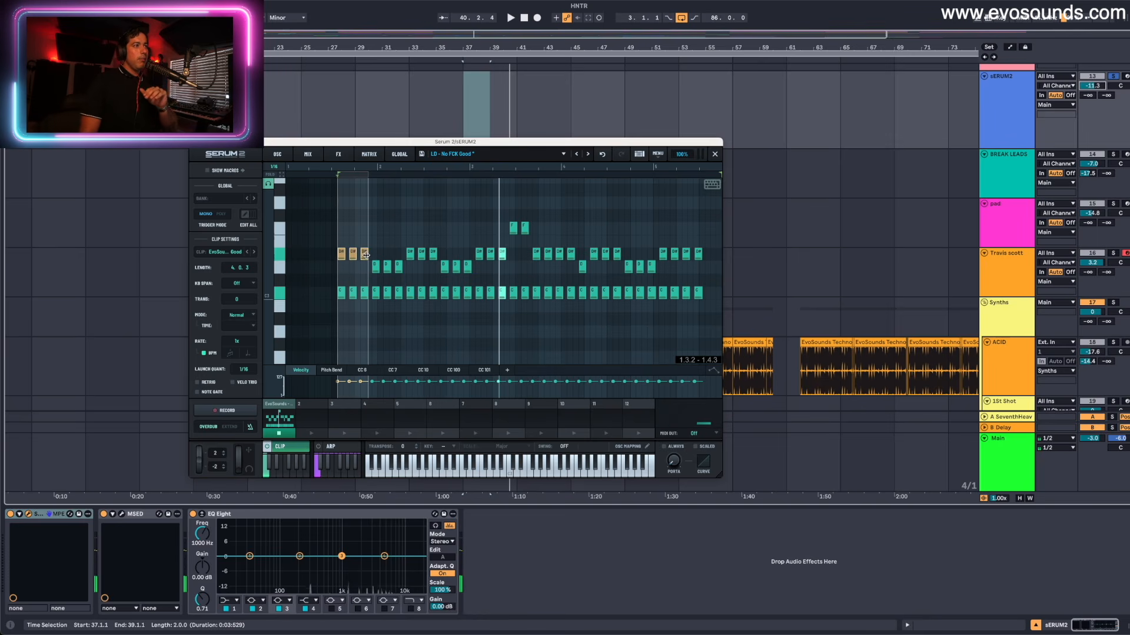
{"action": "key", "text": "Down"}
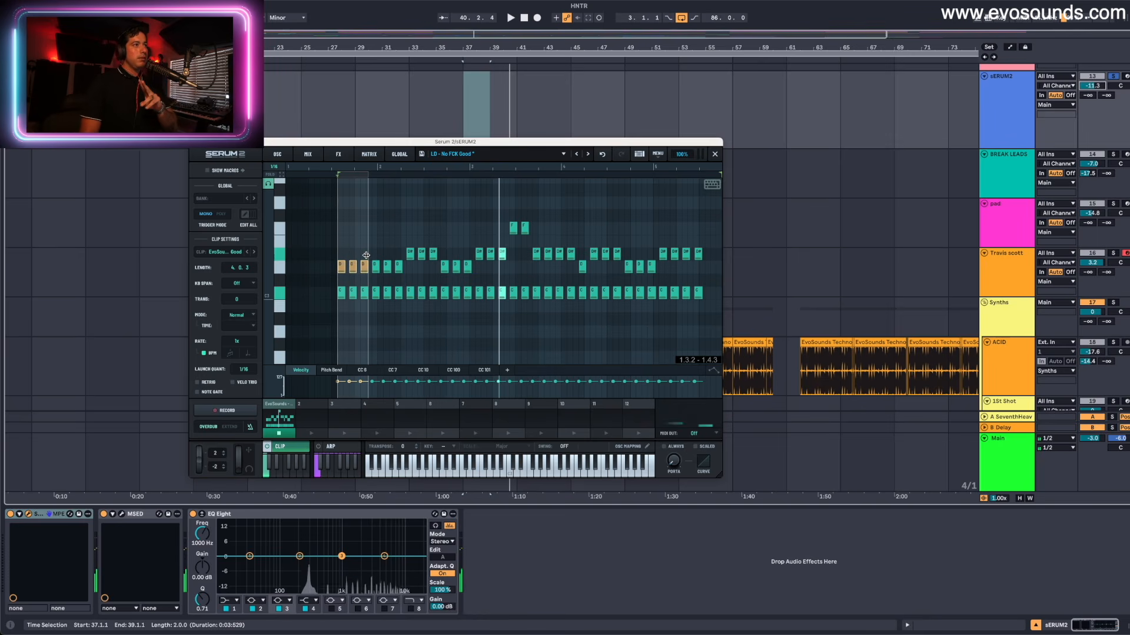
{"action": "key", "text": "Up"}
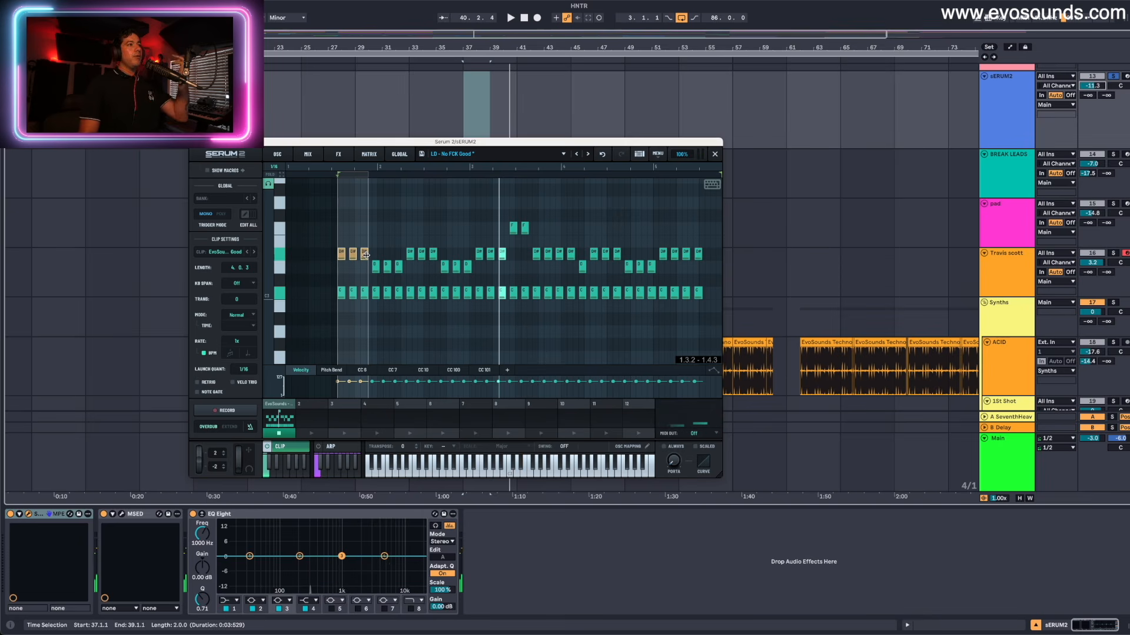
{"action": "key", "text": "Up"}
{"action": "key", "text": "Up"}
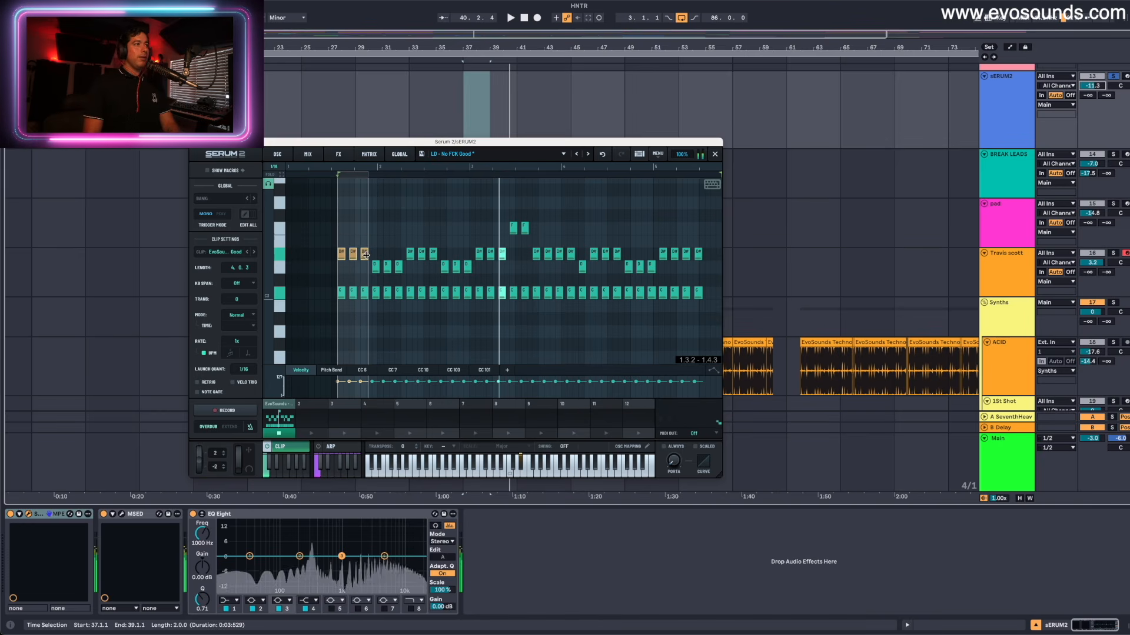
{"action": "key", "text": "space"}
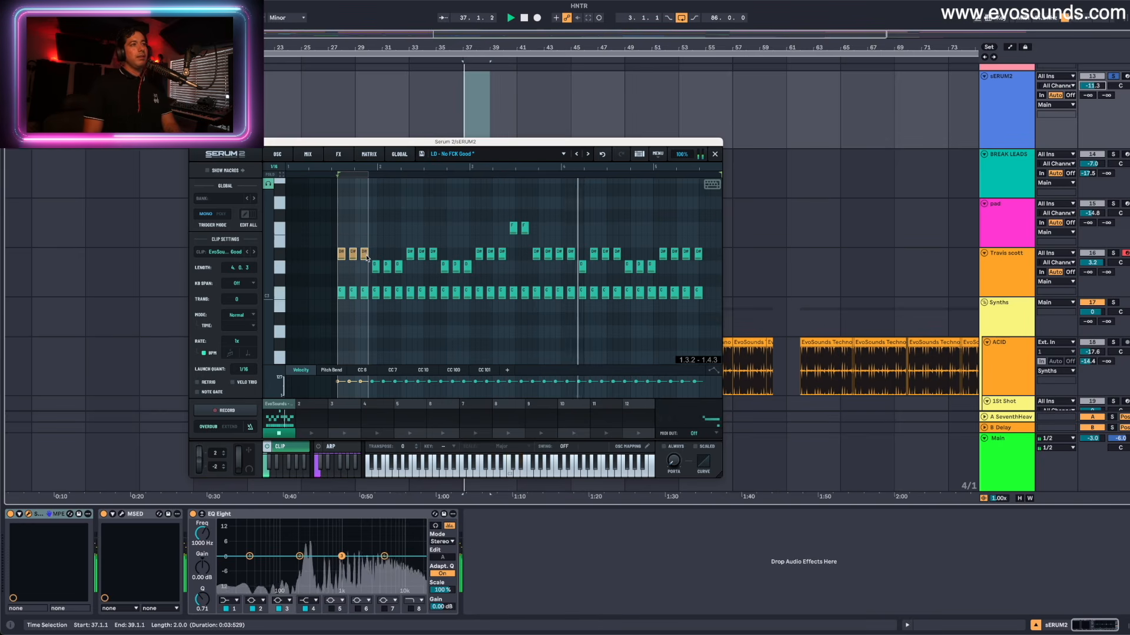
- Try moving all upper notes of the Serum 2 clip onto a single pitch, play the flattened melody, and undo the changes
{"action": "left_click", "coordinate": [532, 272]}
{"action": "left_click_drag", "start_coordinate": [362, 260], "coordinate": [689, 274]}
{"action": "key", "text": "Up"}
{"action": "left_click_drag", "start_coordinate": [465, 237], "coordinate": [606, 217]}
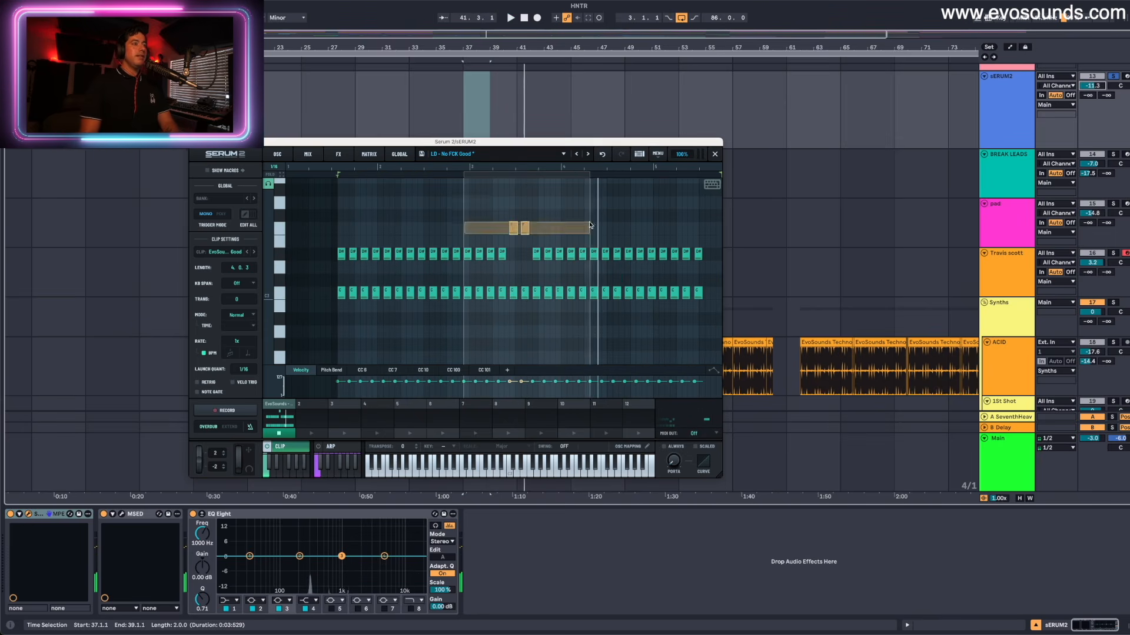
{"action": "key", "text": "Down"}
{"action": "key", "text": "Down"}
{"action": "key", "text": "space"}
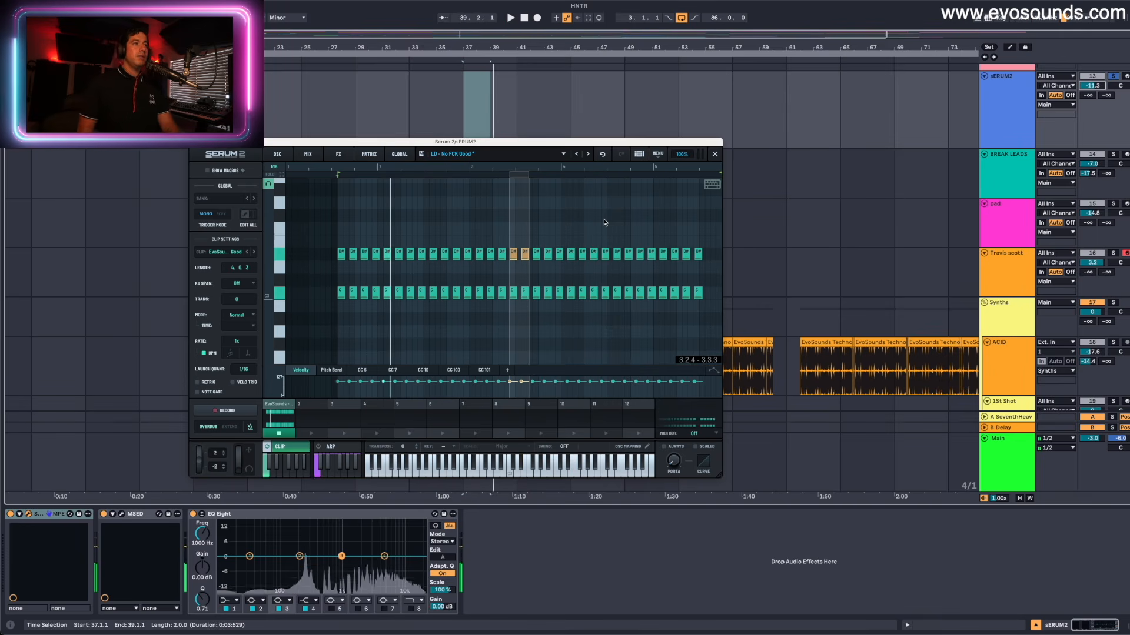
{"action": "left_click", "coordinate": [602, 154]}
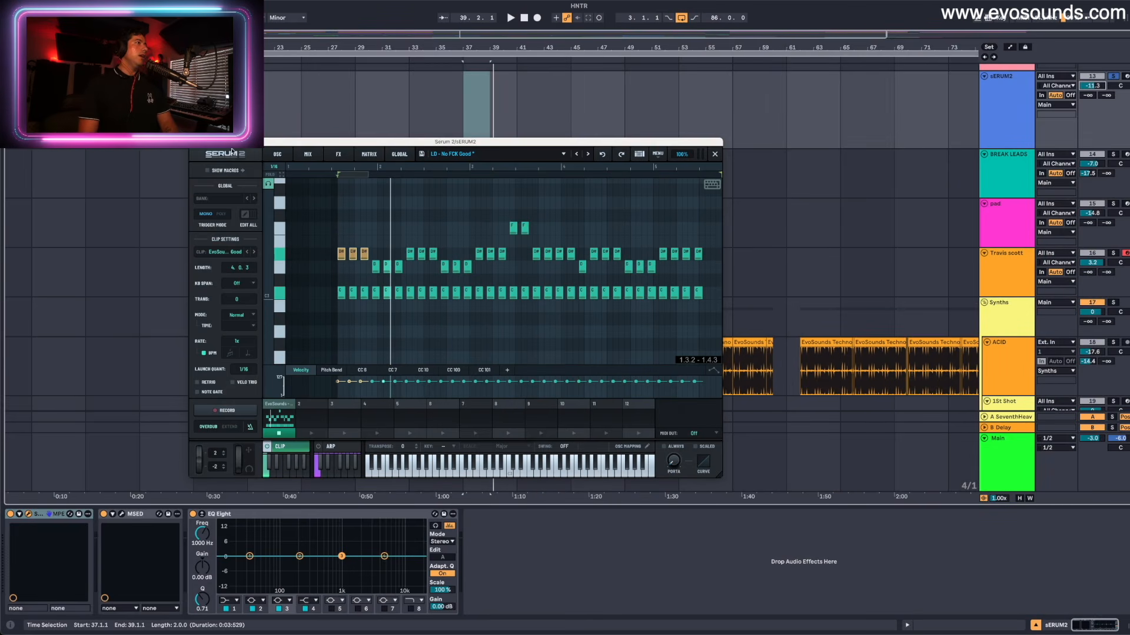
- Close the Serum 2 window and open the BREAK LEADS clip in the piano roll with its full length in view
{"action": "left_click", "coordinate": [194, 142]}
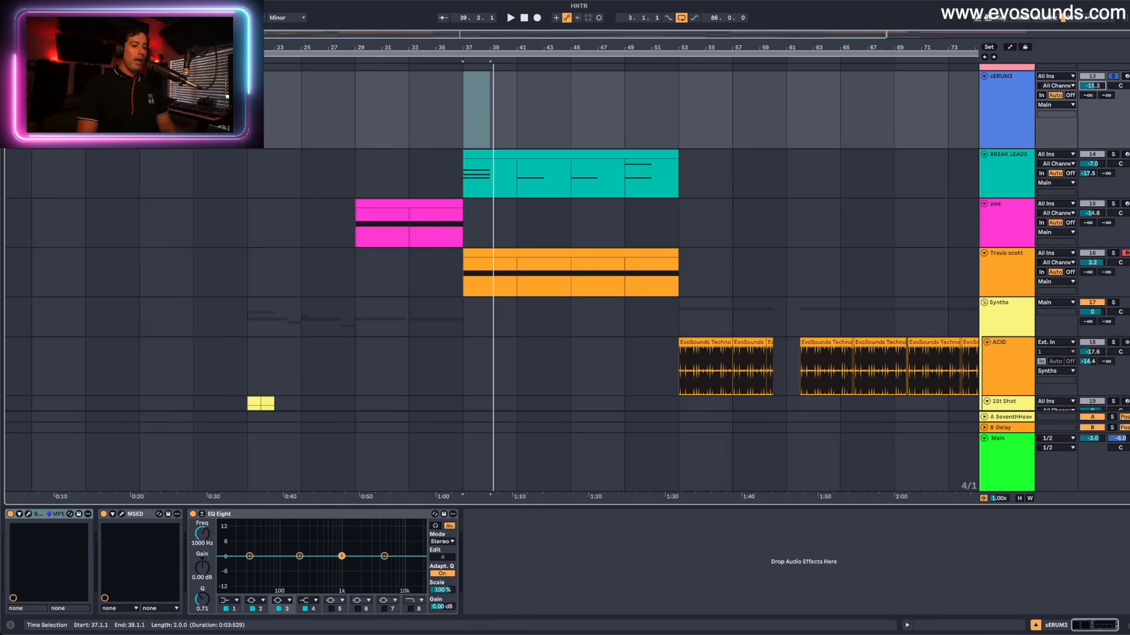
{"action": "left_click", "coordinate": [1034, 173]}
{"action": "double_click", "coordinate": [601, 171]}
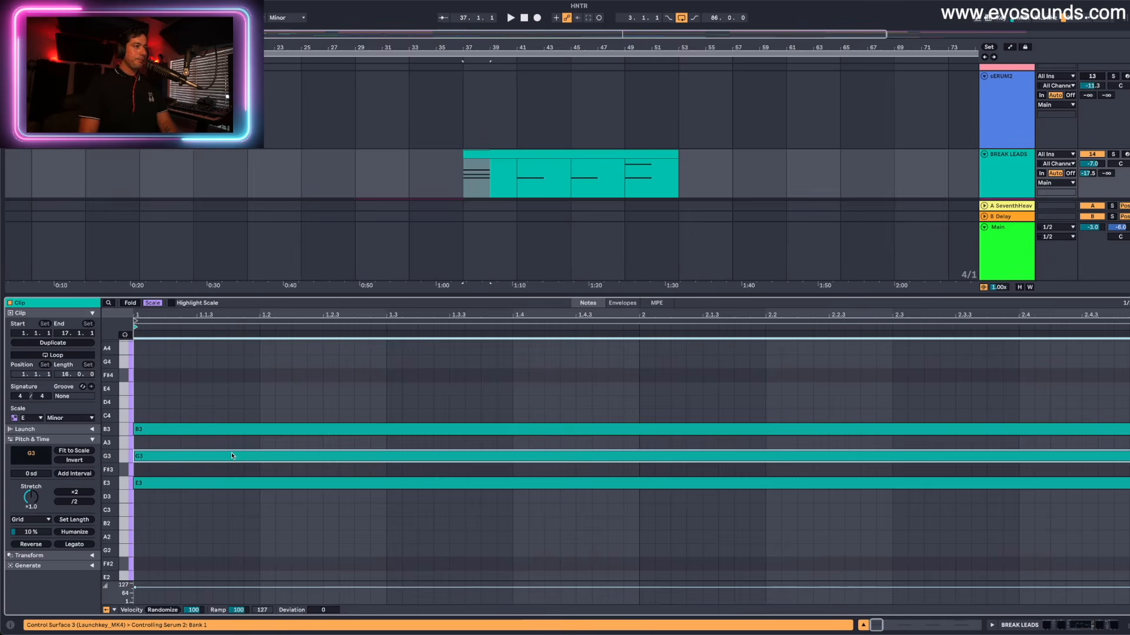
{"action": "key", "text": "x"}
- Lower the middle note of the first BREAK LEADS chord to F#3 and play the chord
{"action": "left_click", "coordinate": [235, 456]}
{"action": "scroll", "coordinate": [307, 452], "scroll_direction": "down", "scroll_amount": 1}
{"action": "left_click_drag", "start_coordinate": [160, 501], "coordinate": [196, 390]}
{"action": "left_click", "coordinate": [161, 443]}
{"action": "key", "text": "Down"}
{"action": "key", "text": "space"}
{"action": "scroll", "coordinate": [514, 189], "scroll_direction": "left", "scroll_amount": 1}
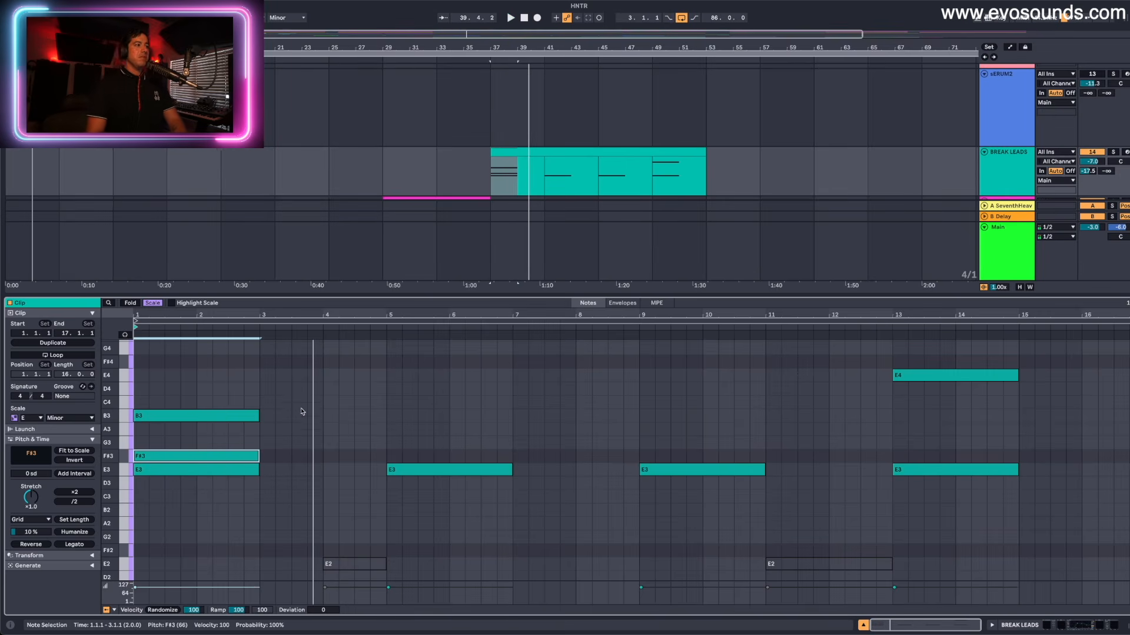
- Raise the first chord's middle note back to G3 and play the chord
{"action": "key", "text": "Up"}
{"action": "key", "text": "space"}
{"action": "scroll", "coordinate": [517, 200], "scroll_direction": "down", "scroll_amount": 1}
{"action": "scroll", "coordinate": [497, 188], "scroll_direction": "down", "scroll_amount": 1}
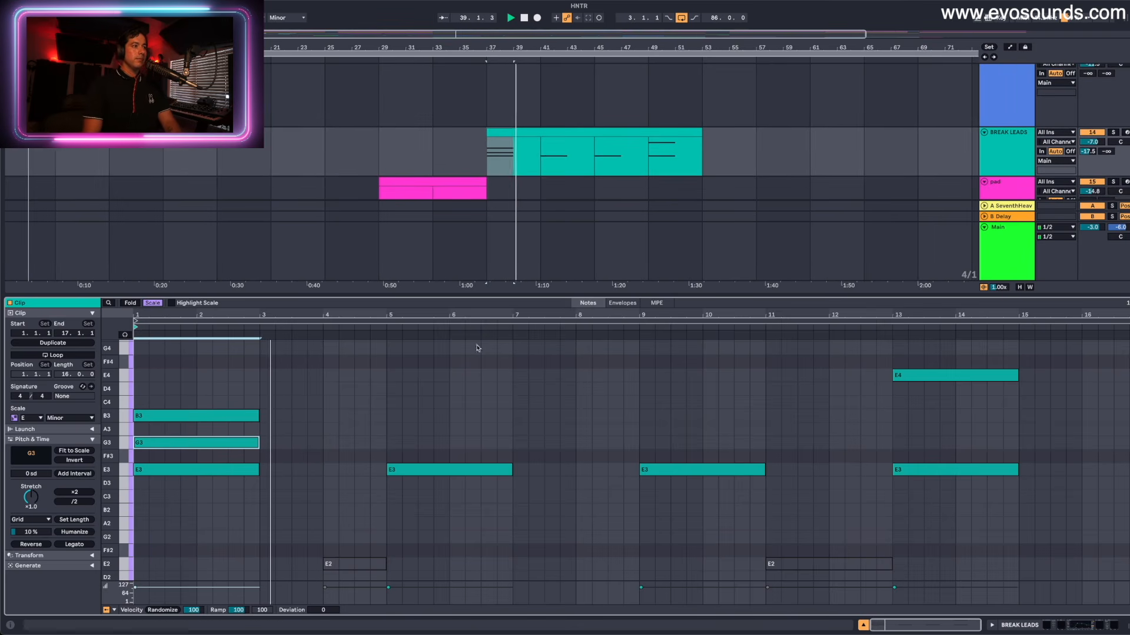
{"action": "key", "text": "space"}
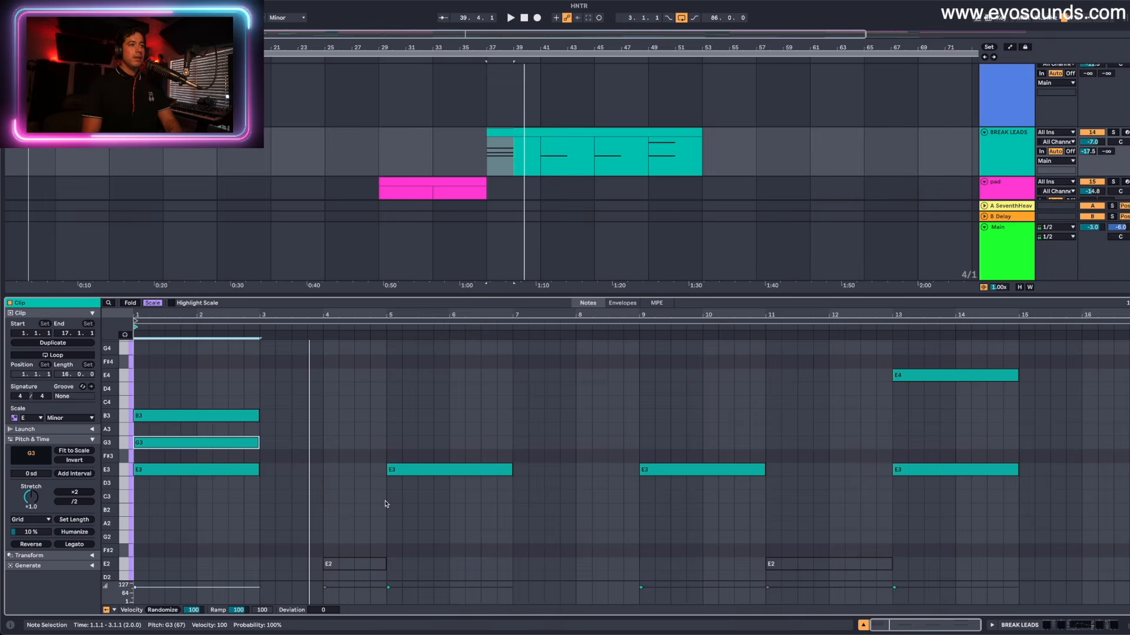
- Raise the first chord's middle note to A3 and play the chord
{"action": "key", "text": "Up"}
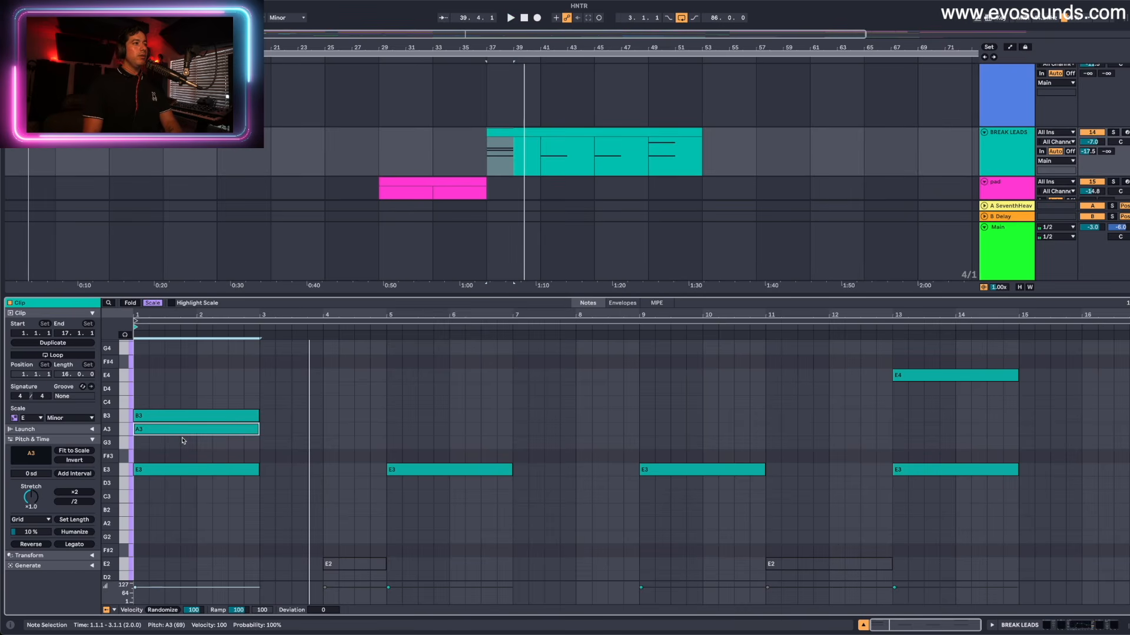
{"action": "key", "text": "space"}
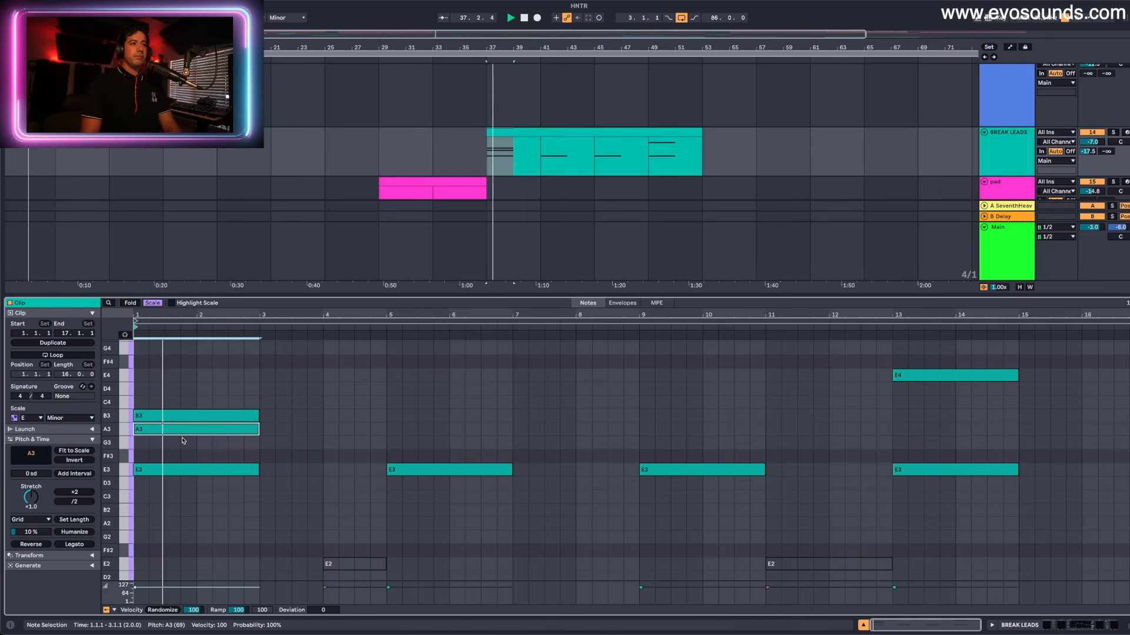
{"action": "scroll", "coordinate": [486, 160], "scroll_direction": "down", "scroll_amount": 5}
{"action": "scroll", "coordinate": [486, 160], "scroll_direction": "up", "scroll_amount": 4}
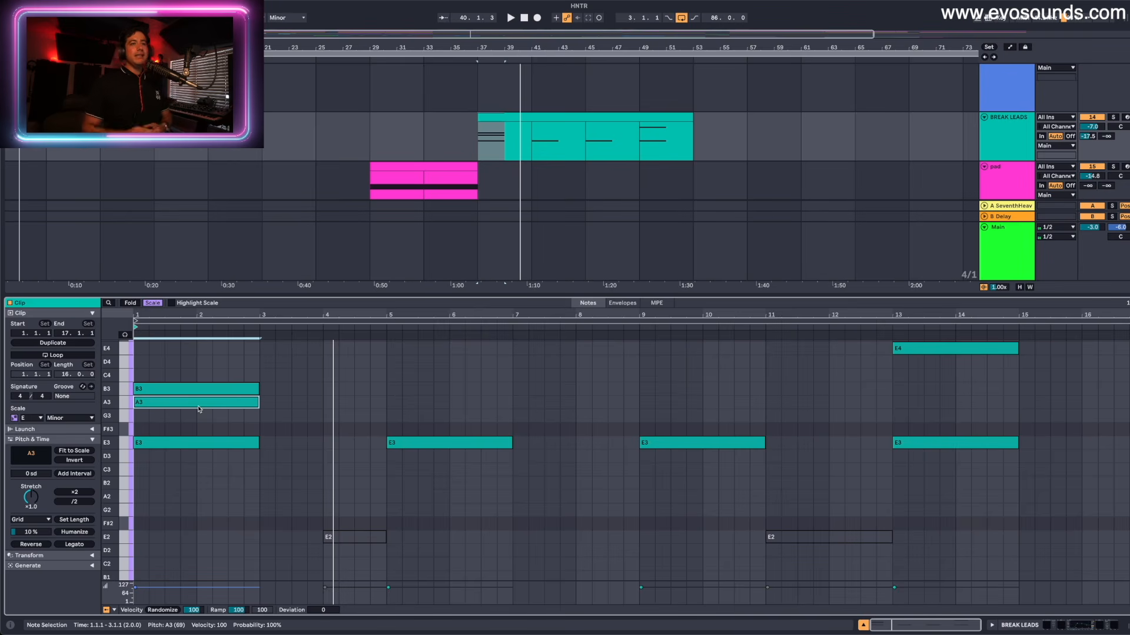
- Lower the first chord's middle note to F#3 and add B3 and G3 above the E3 at bar 5
{"action": "key", "text": "Down"}
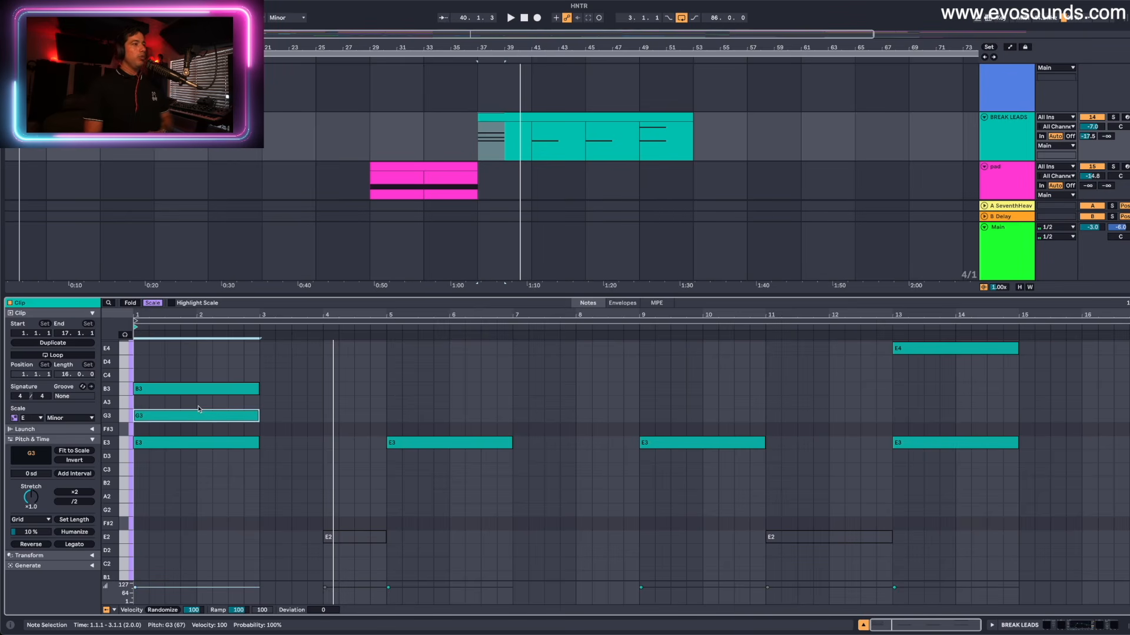
{"action": "key", "text": "Down"}
{"action": "left_click_drag", "start_coordinate": [416, 437], "coordinate": [402, 391]}
{"action": "double_click", "coordinate": [396, 418]}
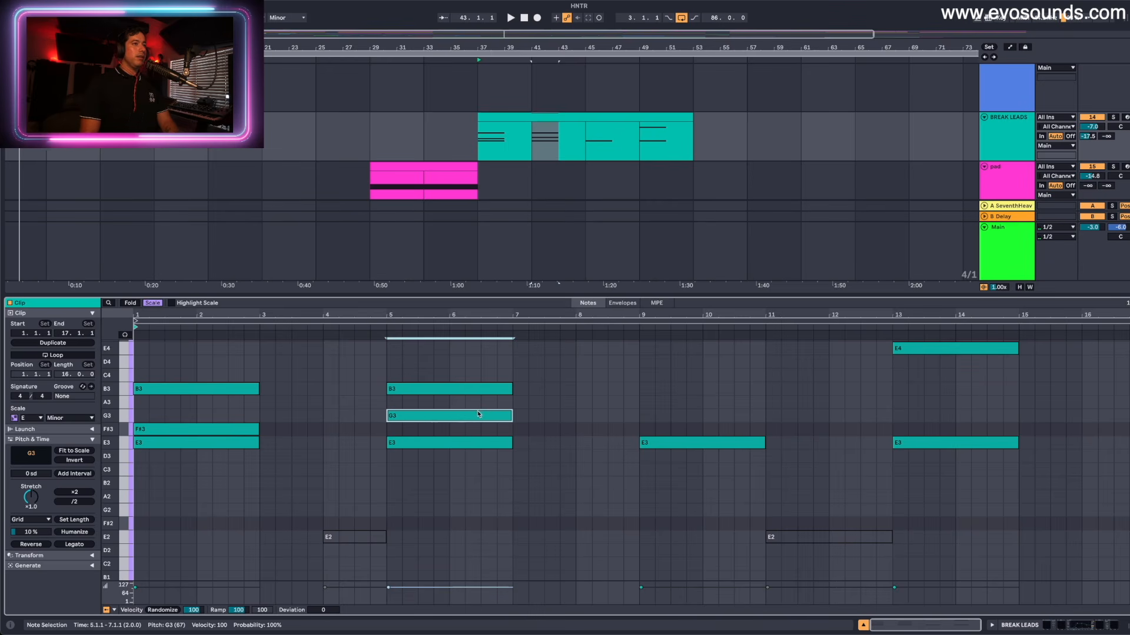
- Build a third chord at bar 9 by adding B3 and A3 above its E3 root
{"action": "left_click_drag", "start_coordinate": [666, 438], "coordinate": [666, 393]}
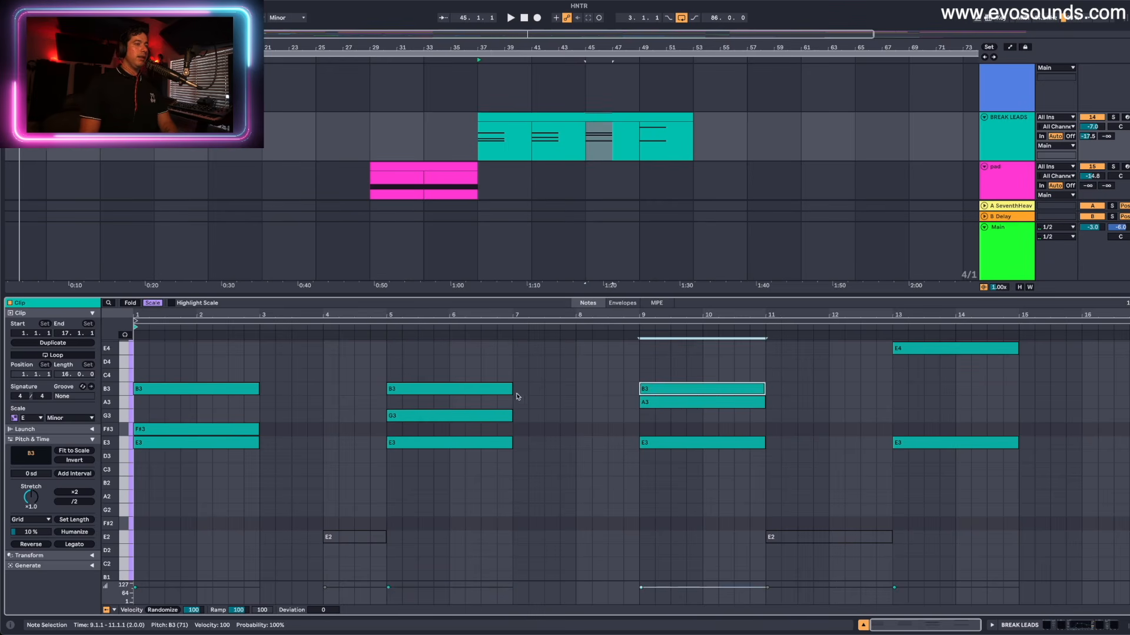
{"action": "left_click", "coordinate": [448, 419]}
{"action": "key", "text": "Delete"}
{"action": "key", "text": "ctrl+z"}
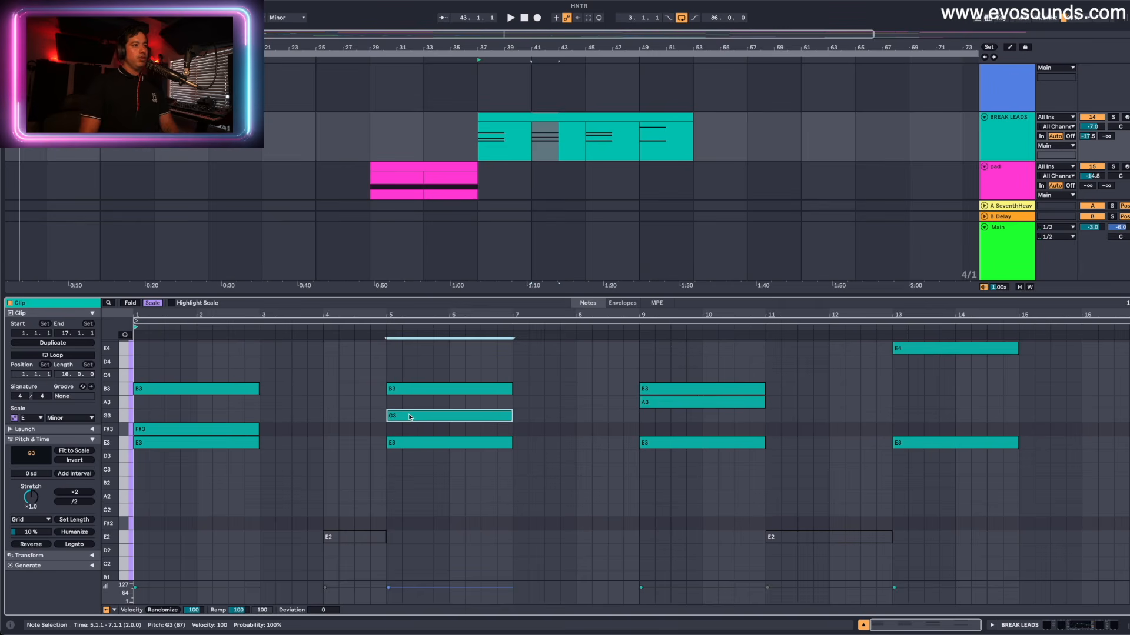
{"action": "left_click_drag", "start_coordinate": [407, 465], "coordinate": [416, 367]}
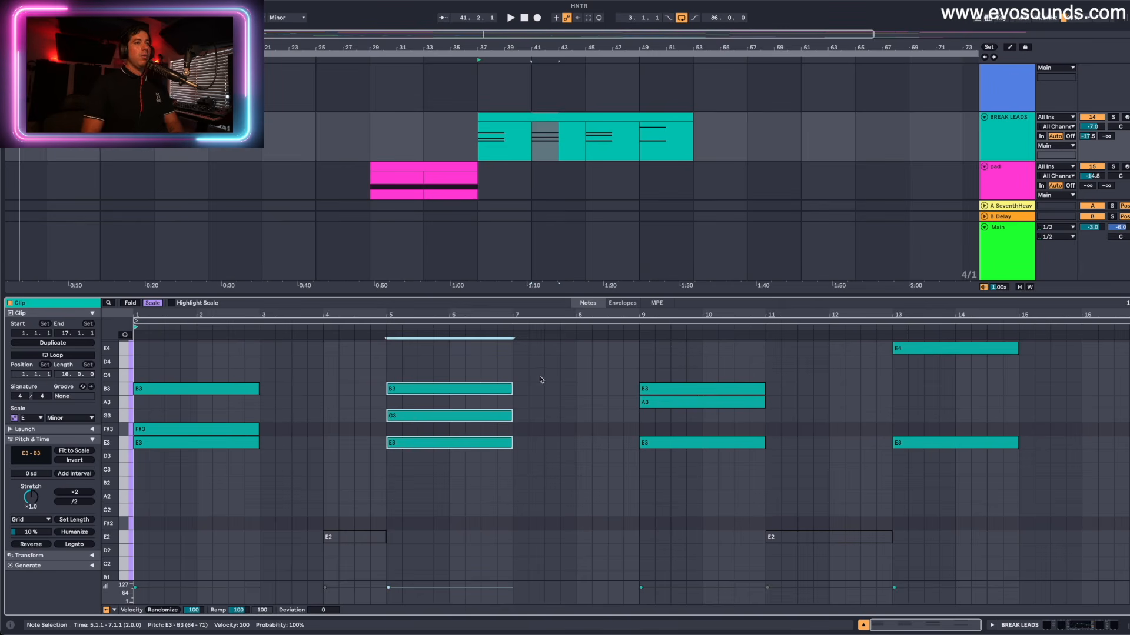
{"action": "left_click_drag", "start_coordinate": [641, 423], "coordinate": [663, 410]}
- Play the chord variations in sequence from the first chord of the clip
{"action": "left_click", "coordinate": [447, 441]}
{"action": "left_click", "coordinate": [217, 436]}
{"action": "key", "text": "space"}
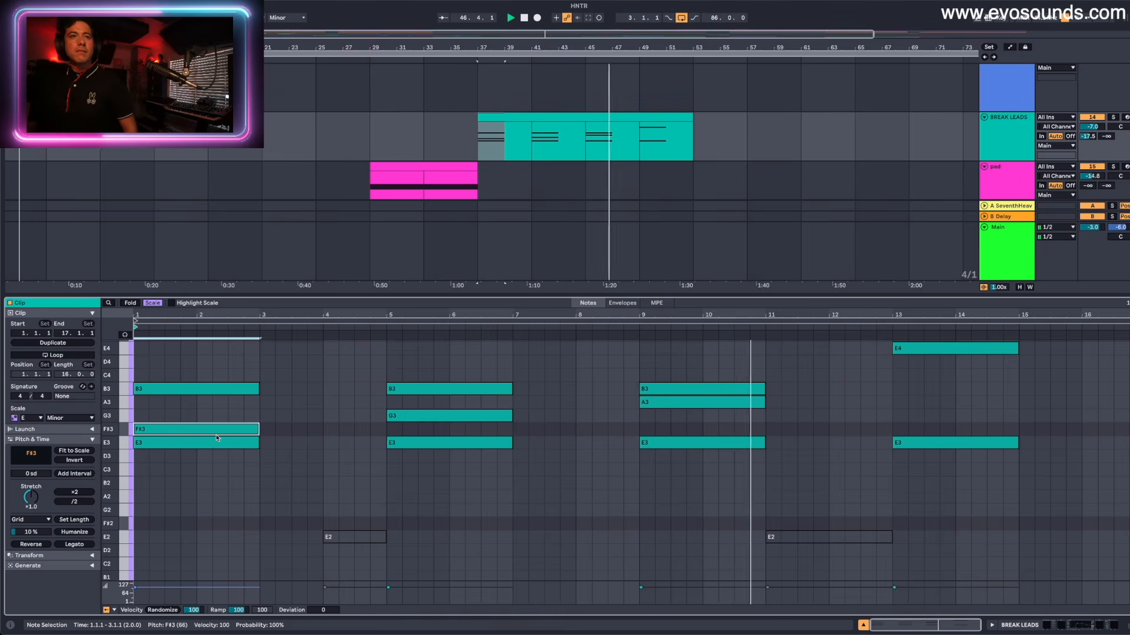
{"action": "scroll", "coordinate": [817, 475], "scroll_direction": "up", "scroll_amount": 2}
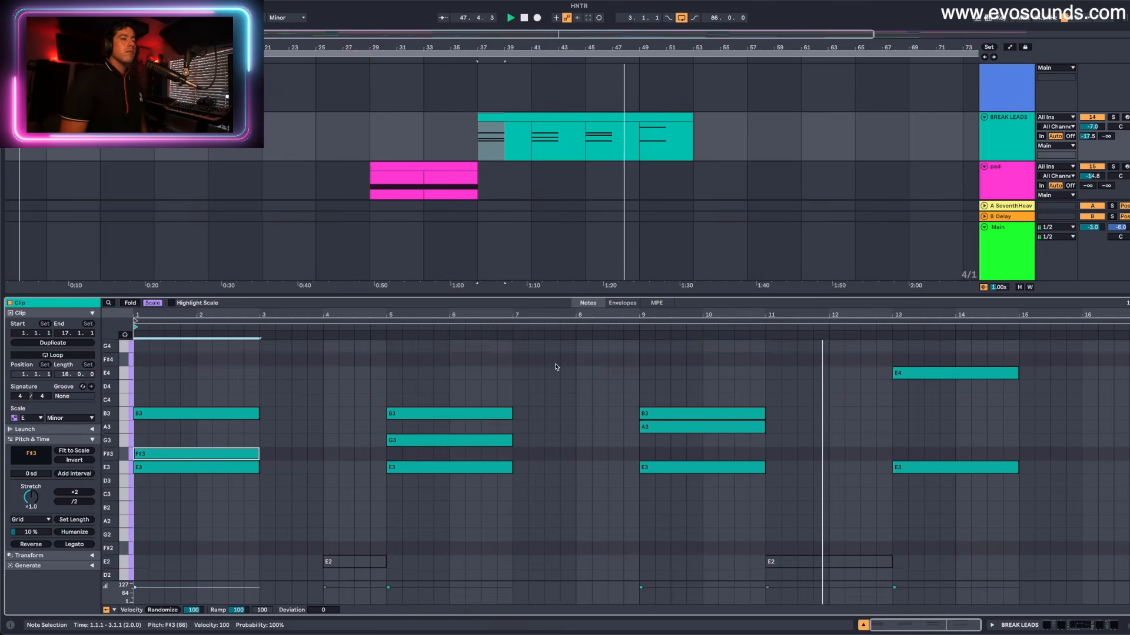
{"action": "left_click", "coordinate": [911, 471]}
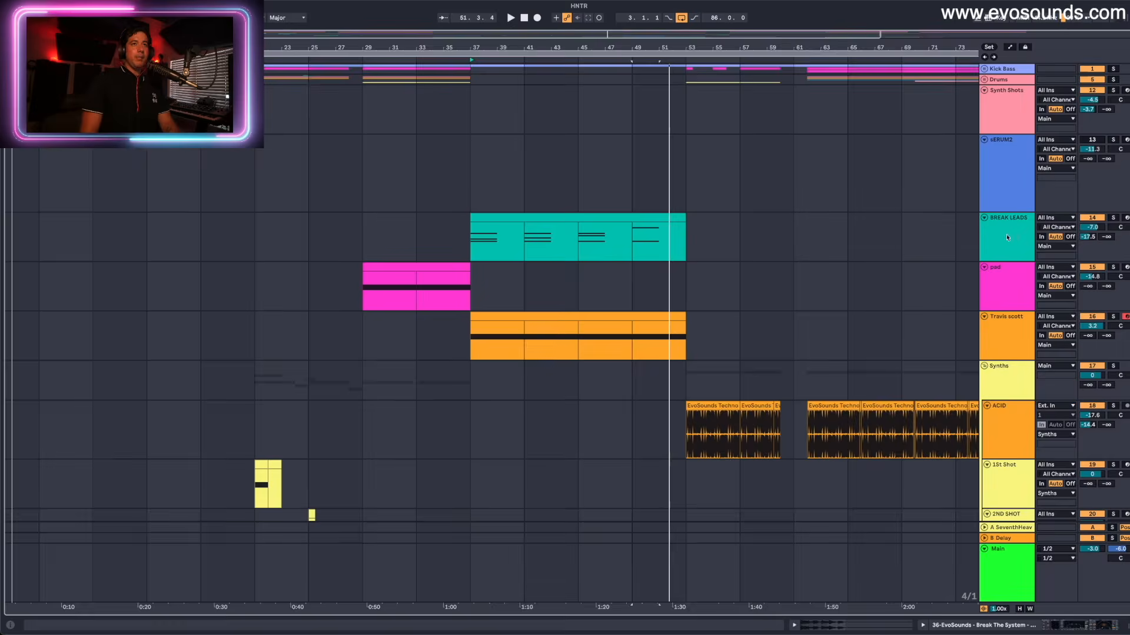
- Reopen the BREAK LEADS clip in an enlarged piano roll with its full length in view
{"action": "left_click", "coordinate": [706, 218]}
{"action": "left_click", "coordinate": [582, 219]}
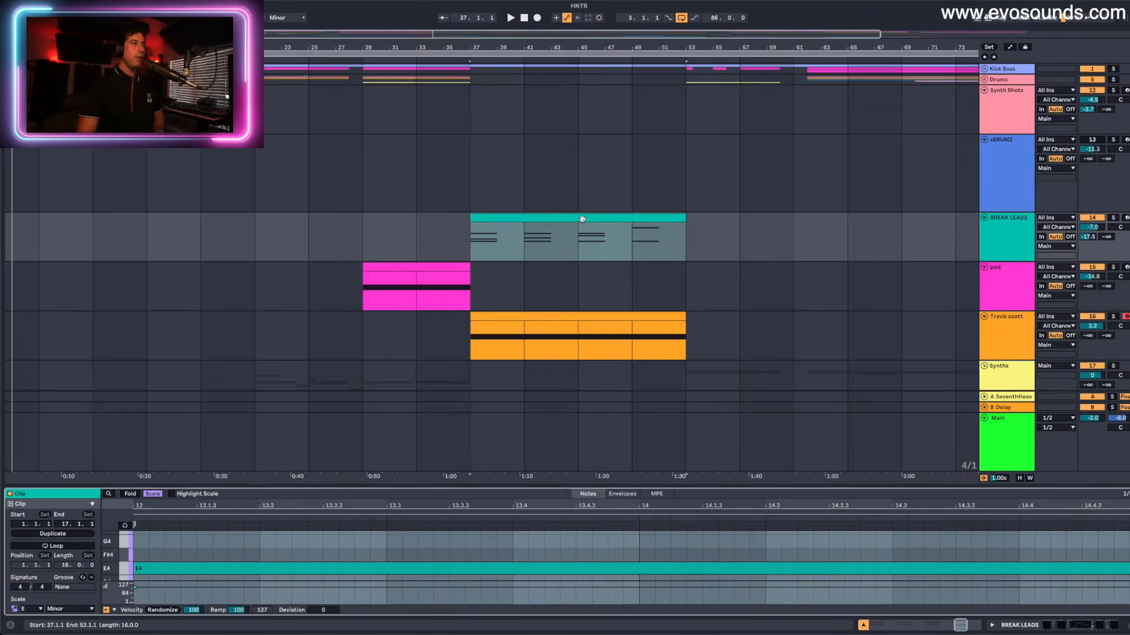
{"action": "left_click", "coordinate": [581, 219]}
{"action": "left_click_drag", "start_coordinate": [491, 486], "coordinate": [491, 345]}
{"action": "double_click", "coordinate": [522, 133]}
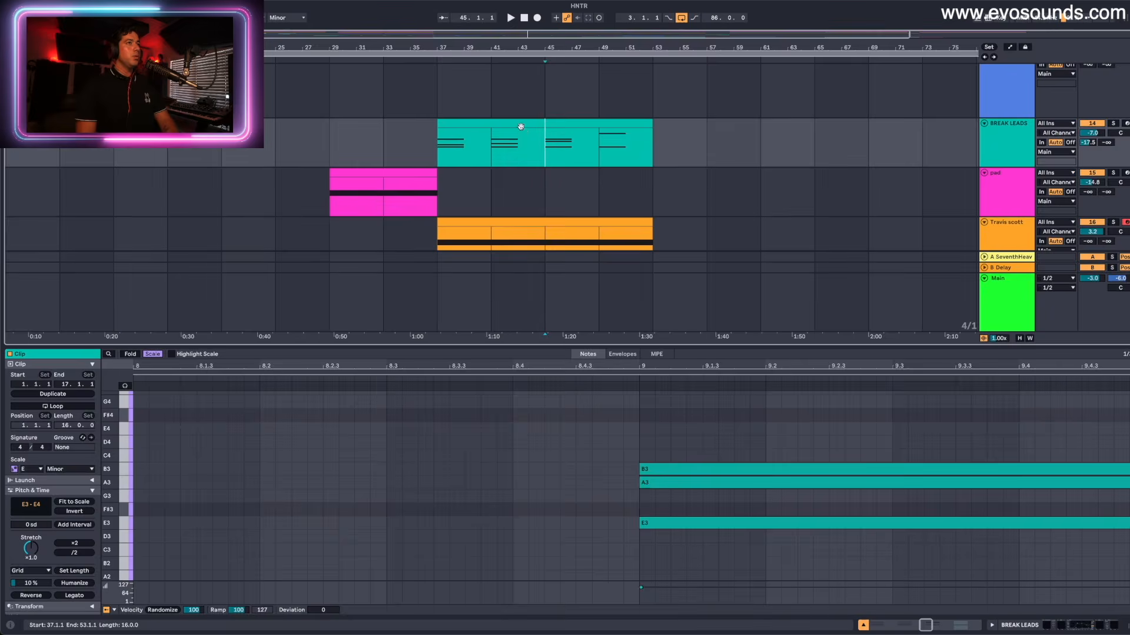
{"action": "left_click_drag", "start_coordinate": [496, 345], "coordinate": [496, 288]}
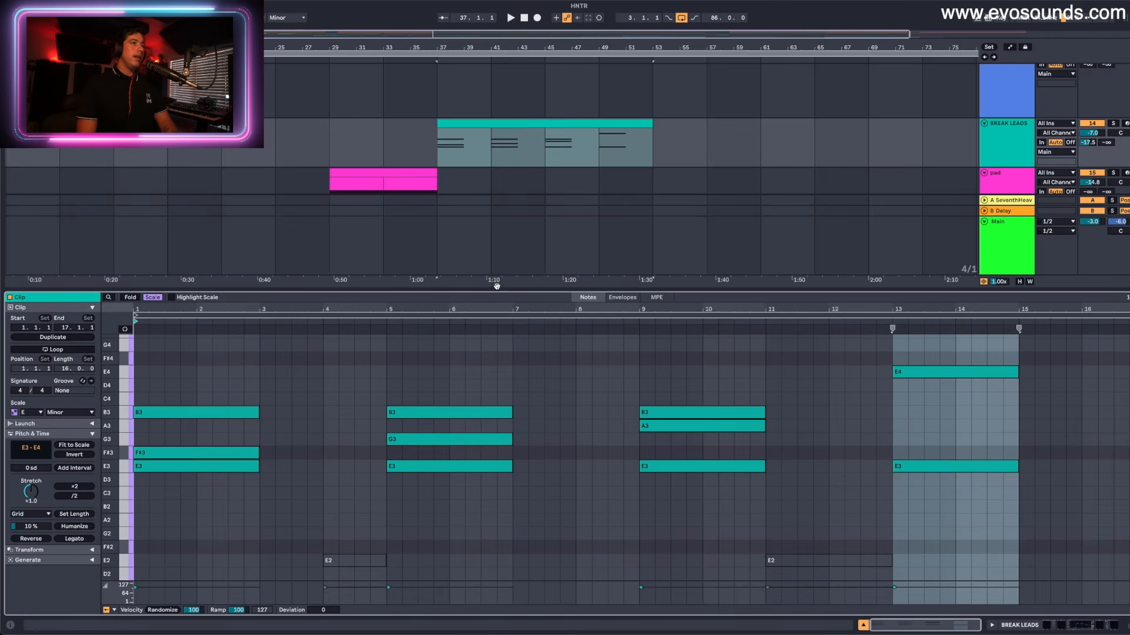
- Lower the first chord's top note to G3, keeping F#3 and E3 below it, and play the chord
{"action": "left_click", "coordinate": [656, 146]}
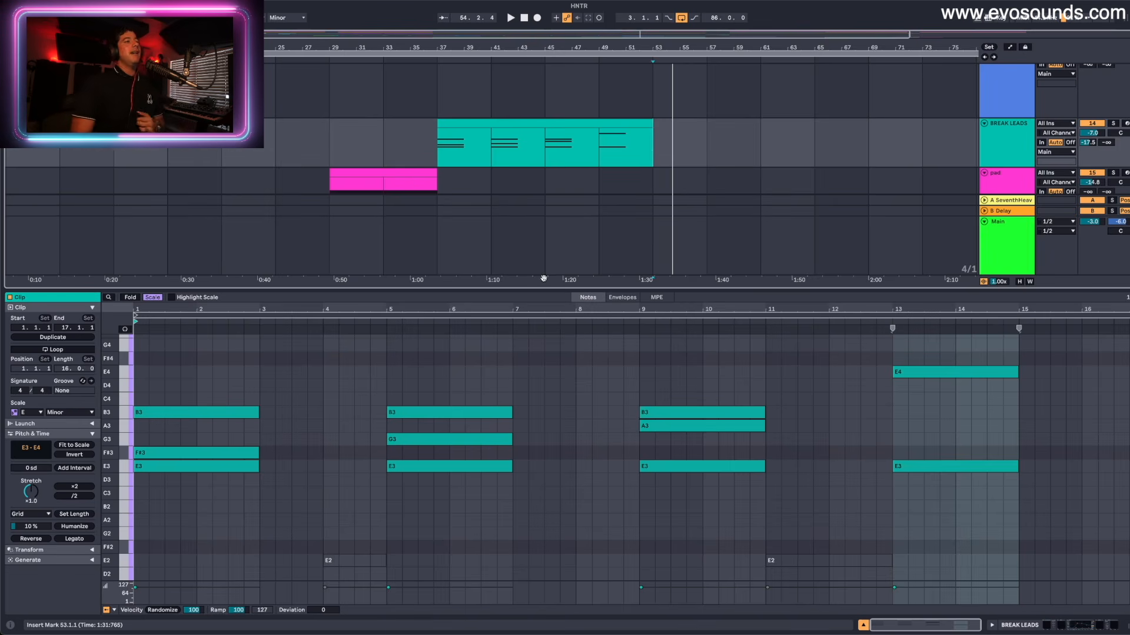
{"action": "left_click", "coordinate": [256, 459]}
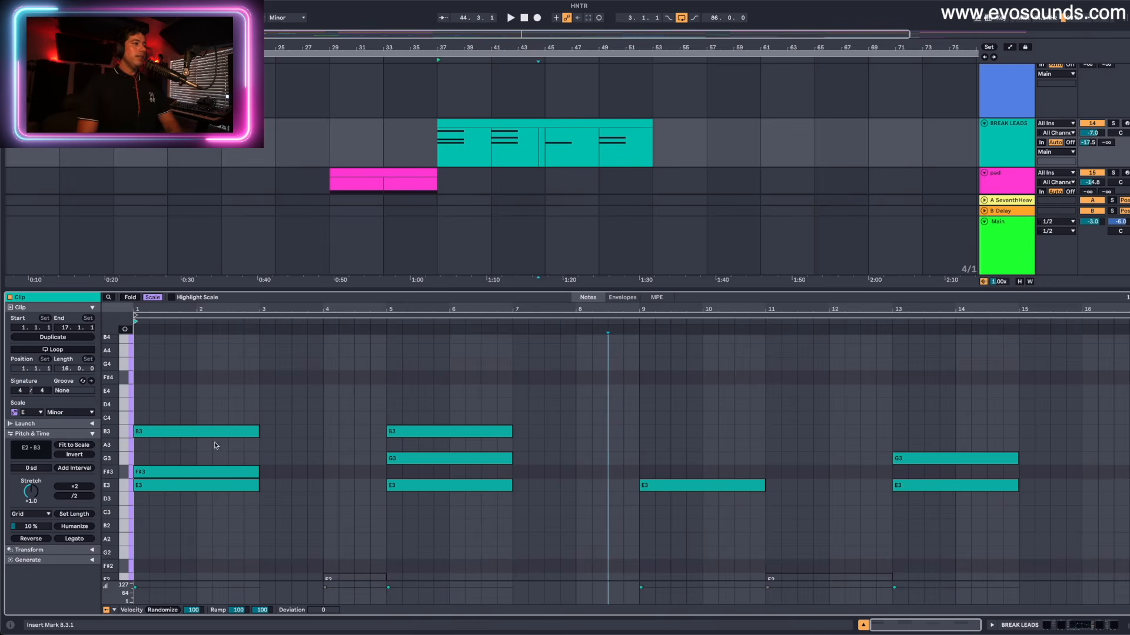
{"action": "left_click", "coordinate": [257, 436]}
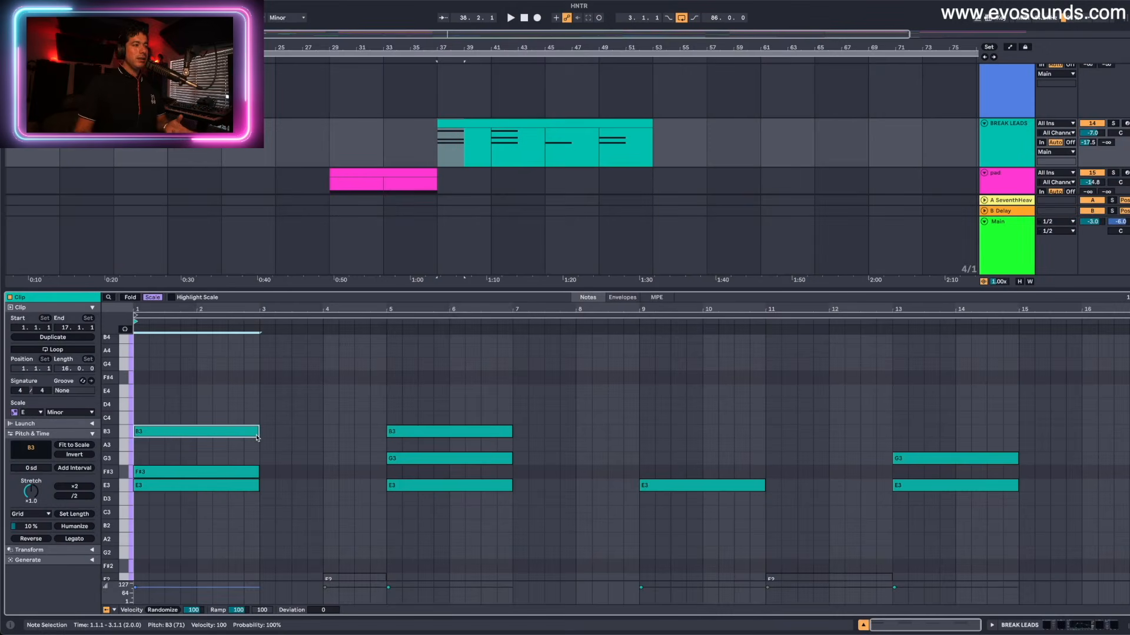
{"action": "scroll", "coordinate": [196, 434], "scroll_direction": "down", "scroll_amount": 1}
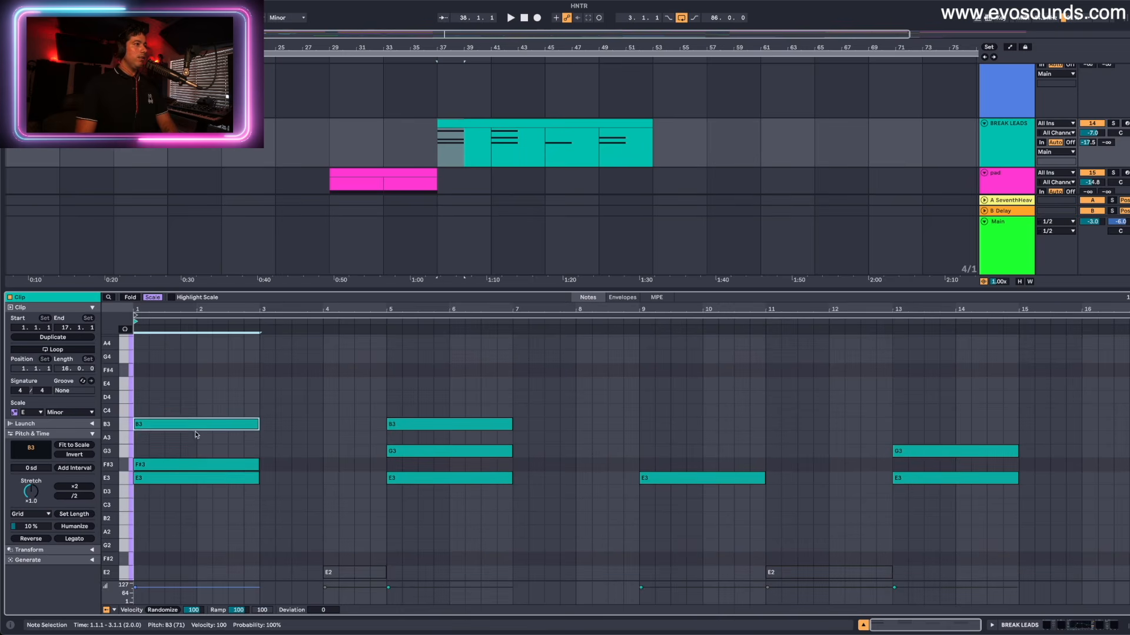
{"action": "mouse_move", "coordinate": [162, 465]}
{"action": "left_mouse_down"}
{"action": "mouse_move", "coordinate": [160, 451]}
{"action": "mouse_move", "coordinate": [156, 466]}
{"action": "left_mouse_up"}
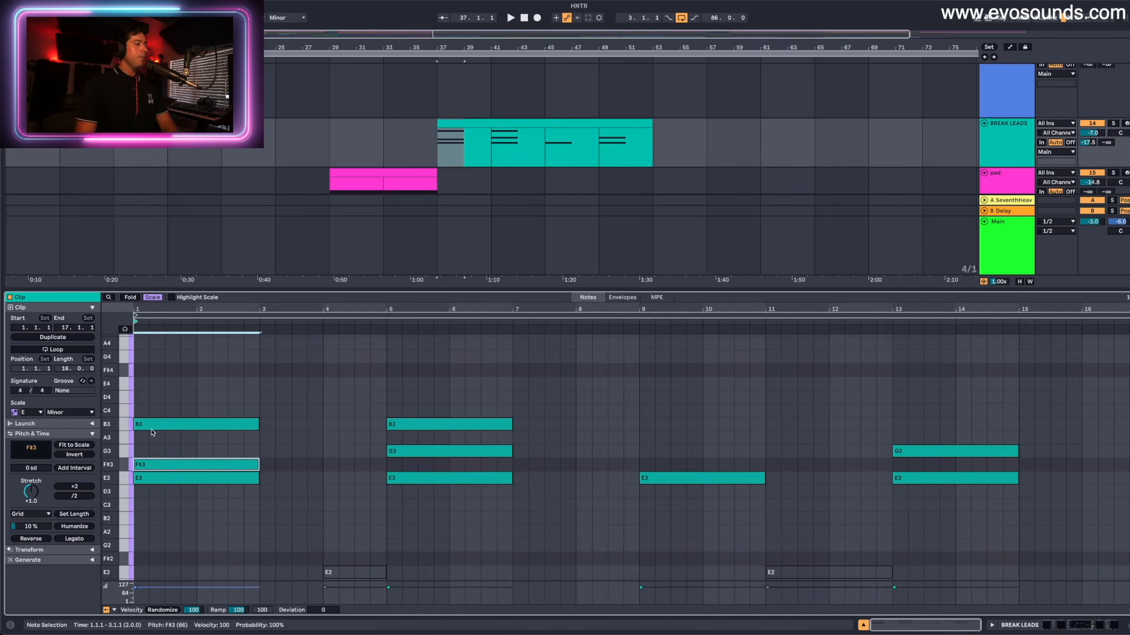
{"action": "key", "text": "Down"}
{"action": "key", "text": "Down"}
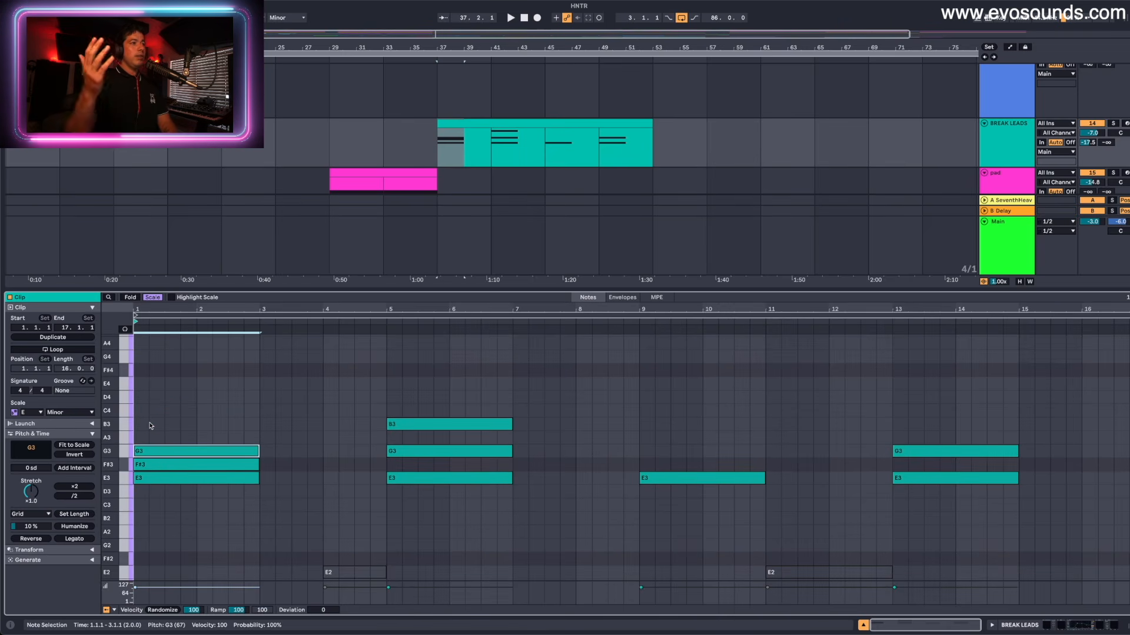
{"action": "key", "text": "Up"}
{"action": "key", "text": "Down"}
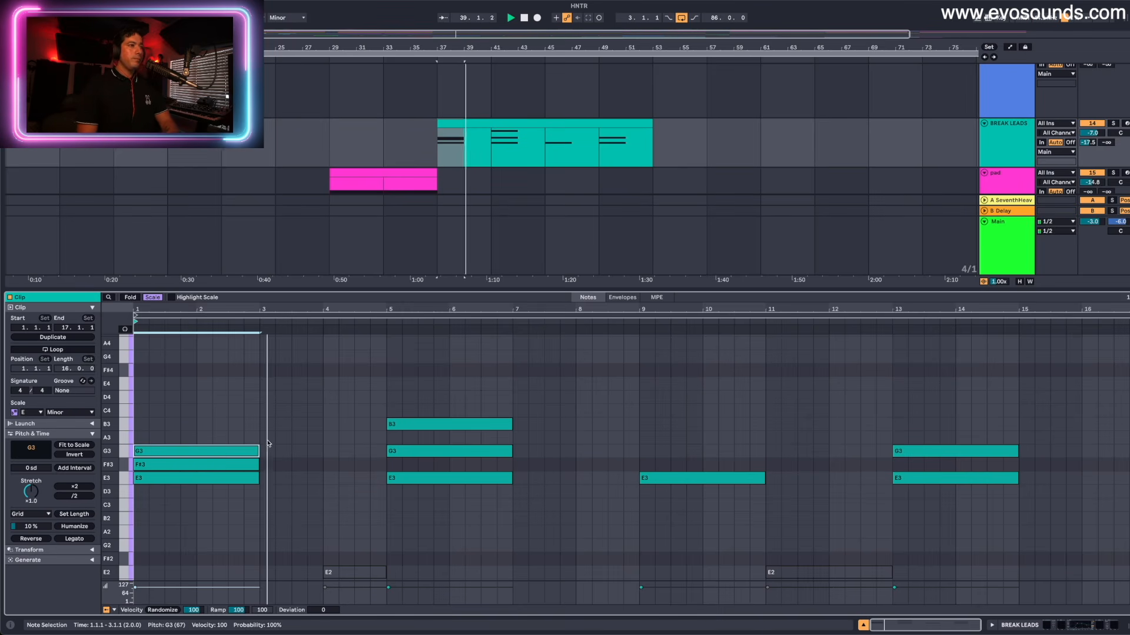
{"action": "key", "text": "space"}
- Select all notes of the first chord and of the second chord in turn, and play the second chord
{"action": "left_click", "coordinate": [210, 478]}
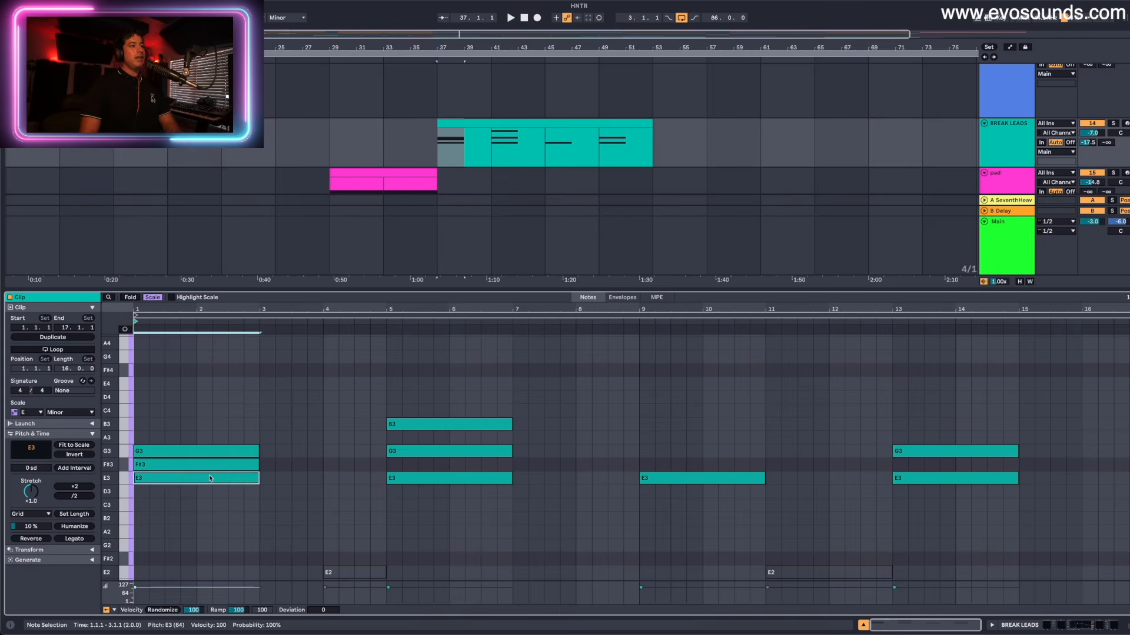
{"action": "left_click_drag", "start_coordinate": [165, 449], "coordinate": [170, 522]}
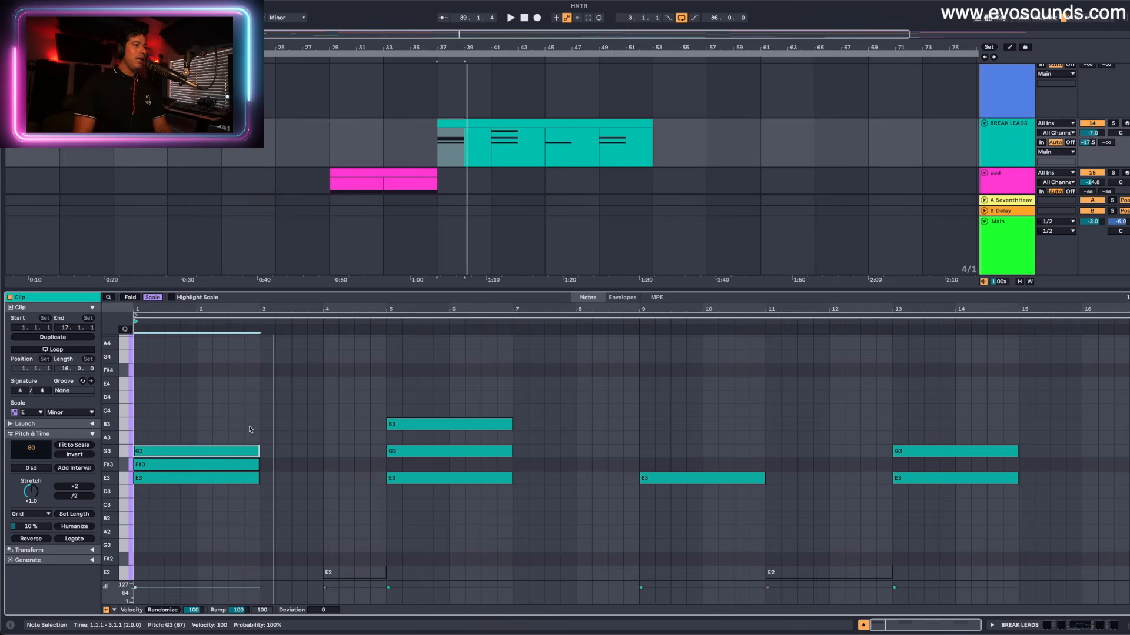
{"action": "left_click_drag", "start_coordinate": [451, 394], "coordinate": [451, 493]}
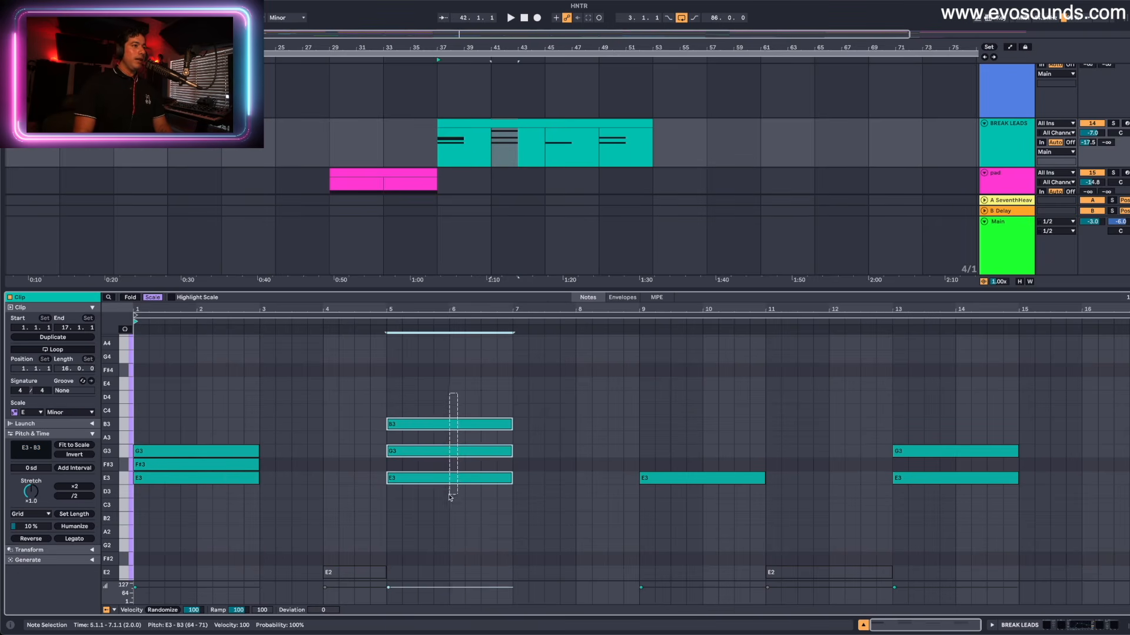
{"action": "key", "text": "space"}
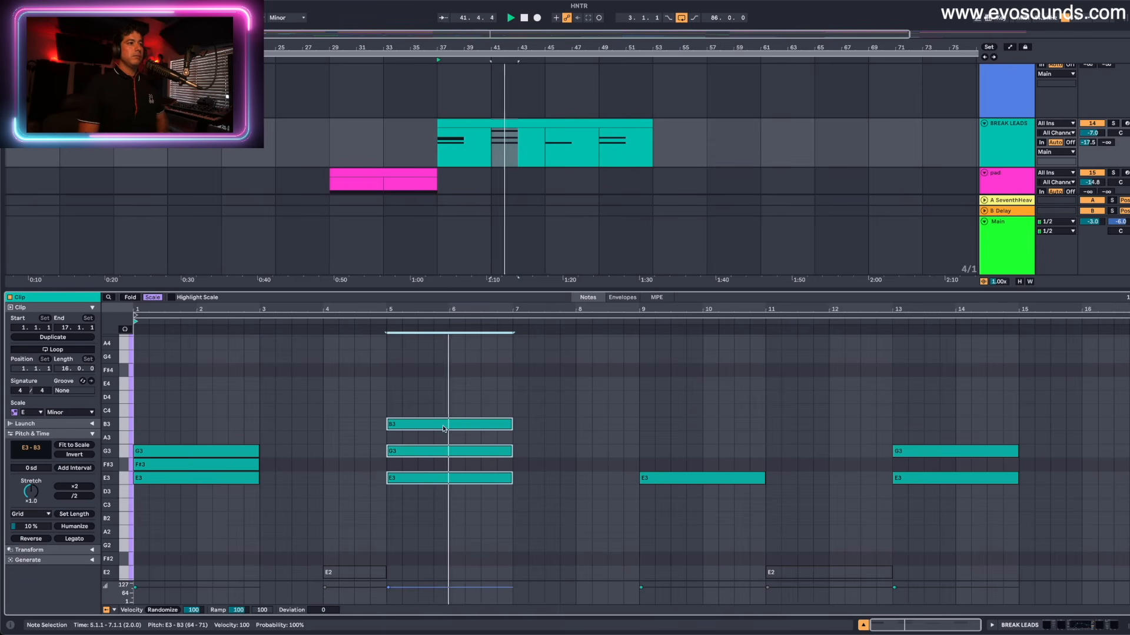
{"action": "left_click", "coordinate": [419, 439]}
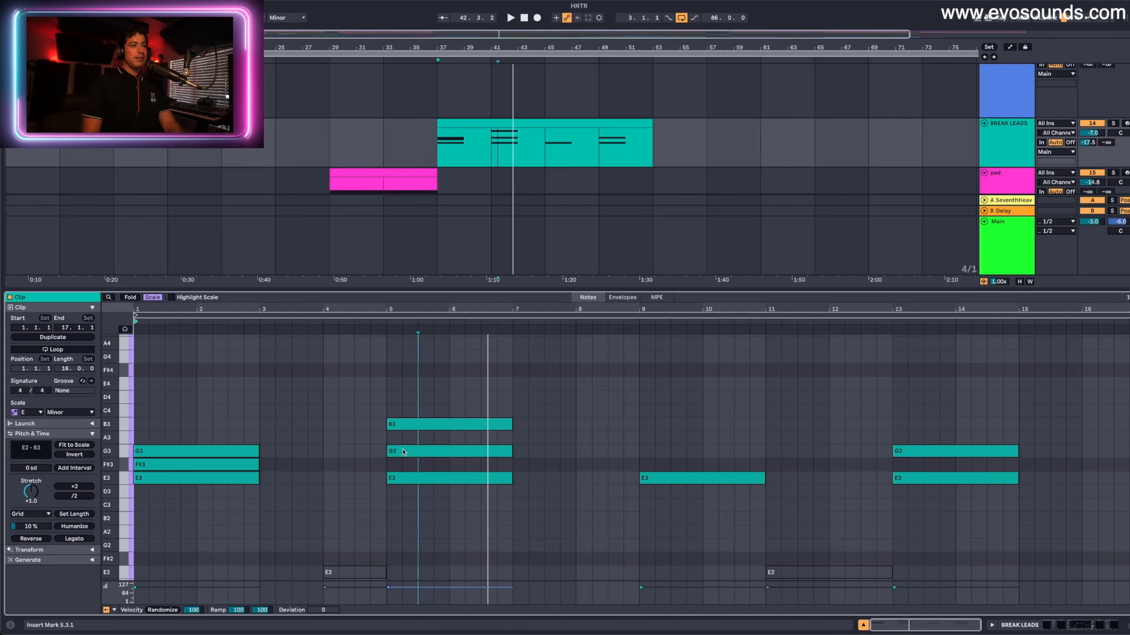
{"action": "key", "text": "space"}
- Raise the second chord's middle note to A3, lower its top note to G3, and play the chord
{"action": "left_click_drag", "start_coordinate": [404, 452], "coordinate": [403, 446]}
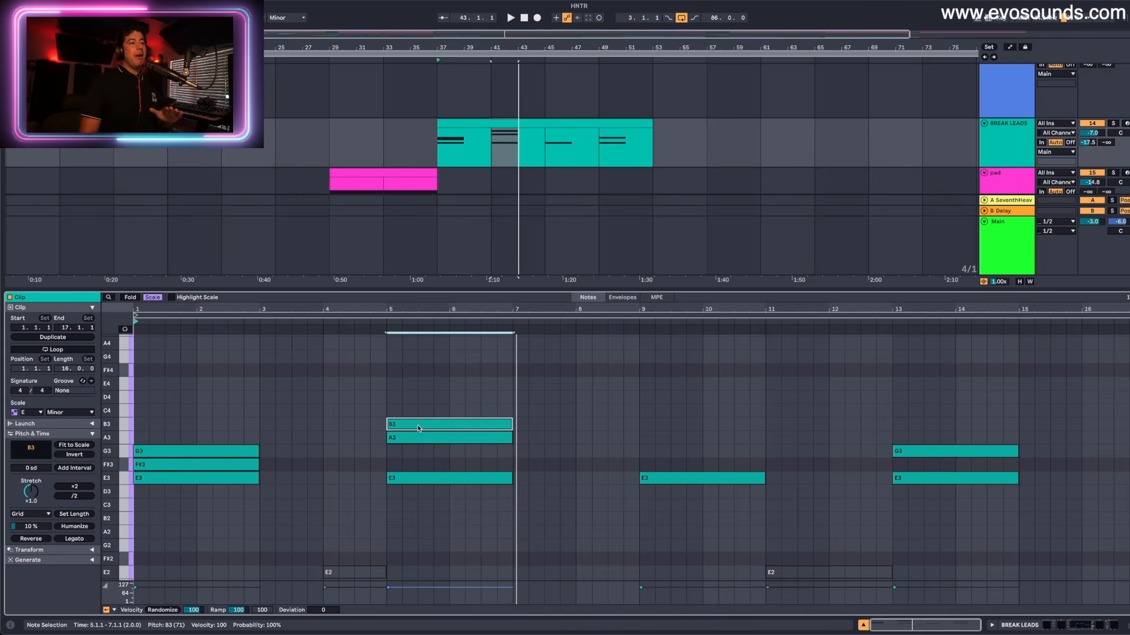
{"action": "key", "text": "Down"}
{"action": "key", "text": "Down"}
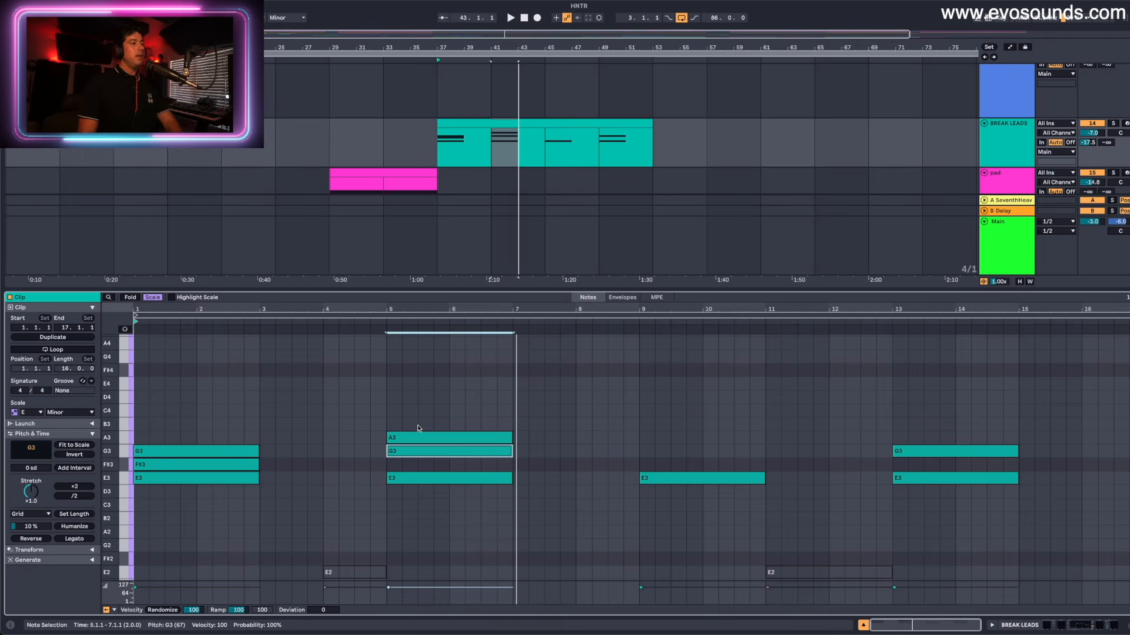
{"action": "key", "text": "space"}
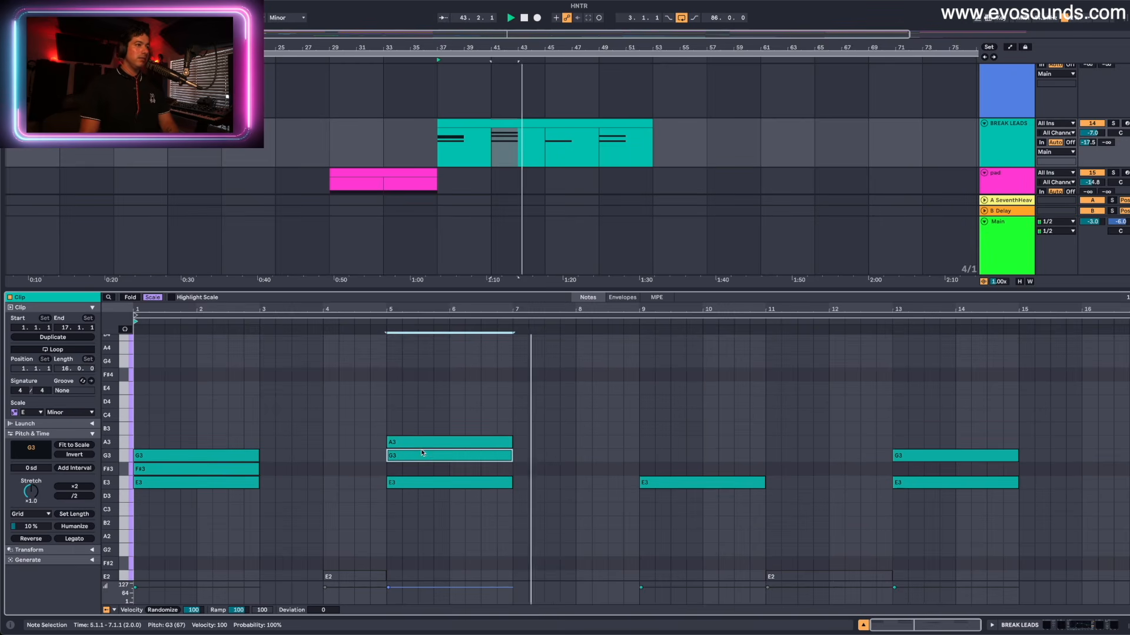
- Add G3, A3 and C4 above the E3 root at bar 9 and play the chord
{"action": "left_click", "coordinate": [643, 484]}
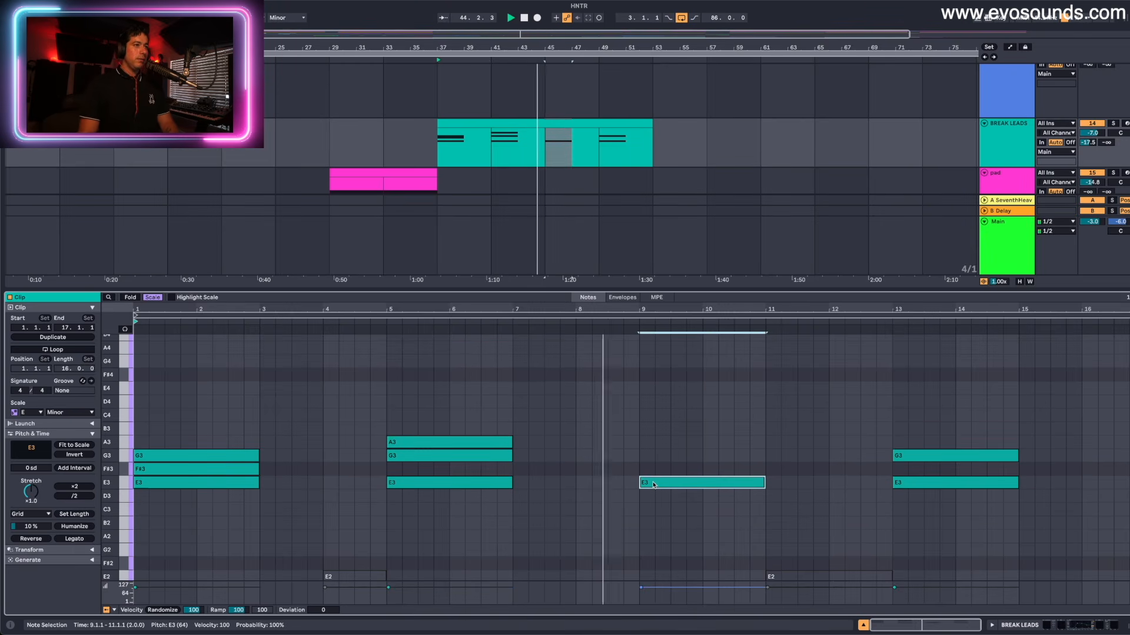
{"action": "left_click_drag", "start_coordinate": [665, 486], "coordinate": [663, 417]}
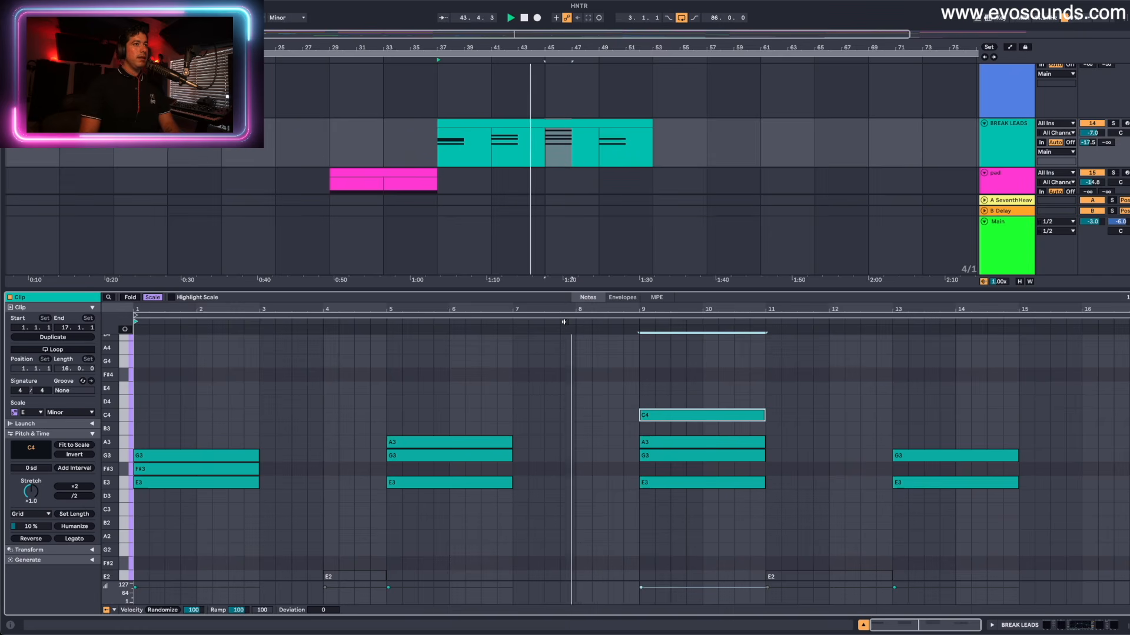
{"action": "scroll", "coordinate": [620, 443], "scroll_direction": "up", "scroll_amount": 1}
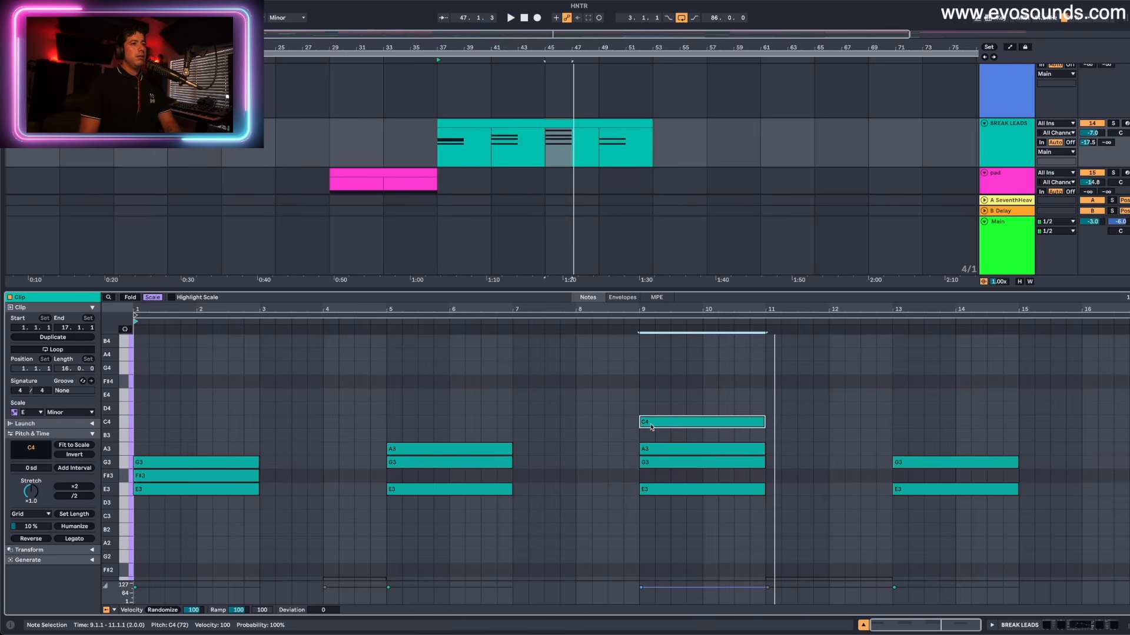
- Try D4 as the third chord's top note, settle it on B3, and play both versions
{"action": "left_click_drag", "start_coordinate": [652, 427], "coordinate": [654, 418]}
{"action": "key", "text": "space"}
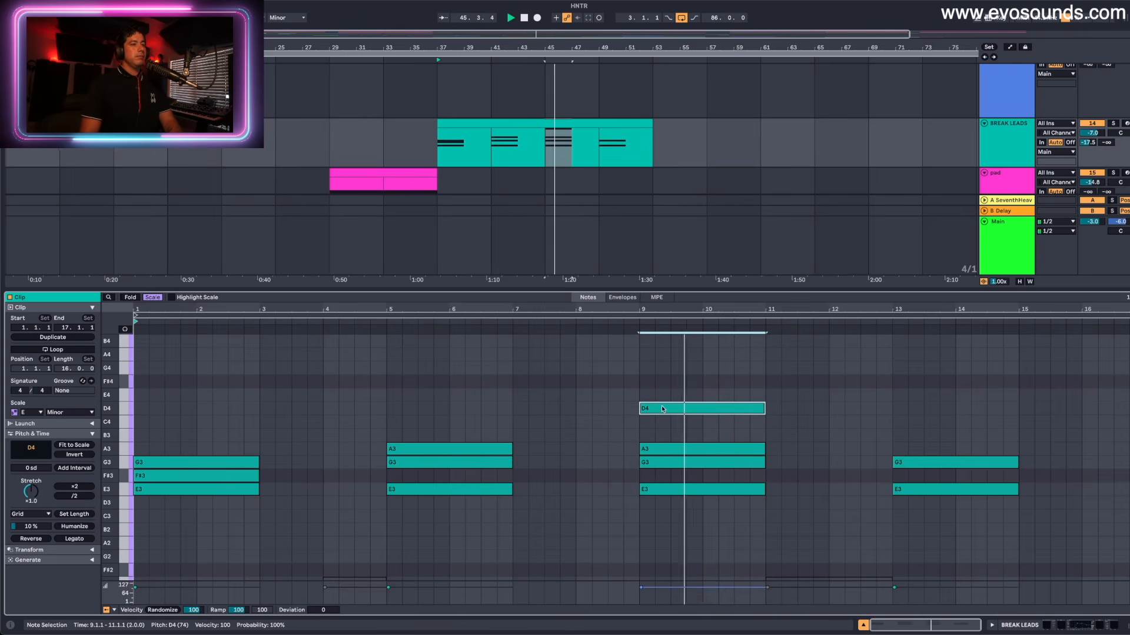
{"action": "left_click_drag", "start_coordinate": [658, 413], "coordinate": [658, 435]}
{"action": "key", "text": "space"}
{"action": "left_click", "coordinate": [681, 441]}
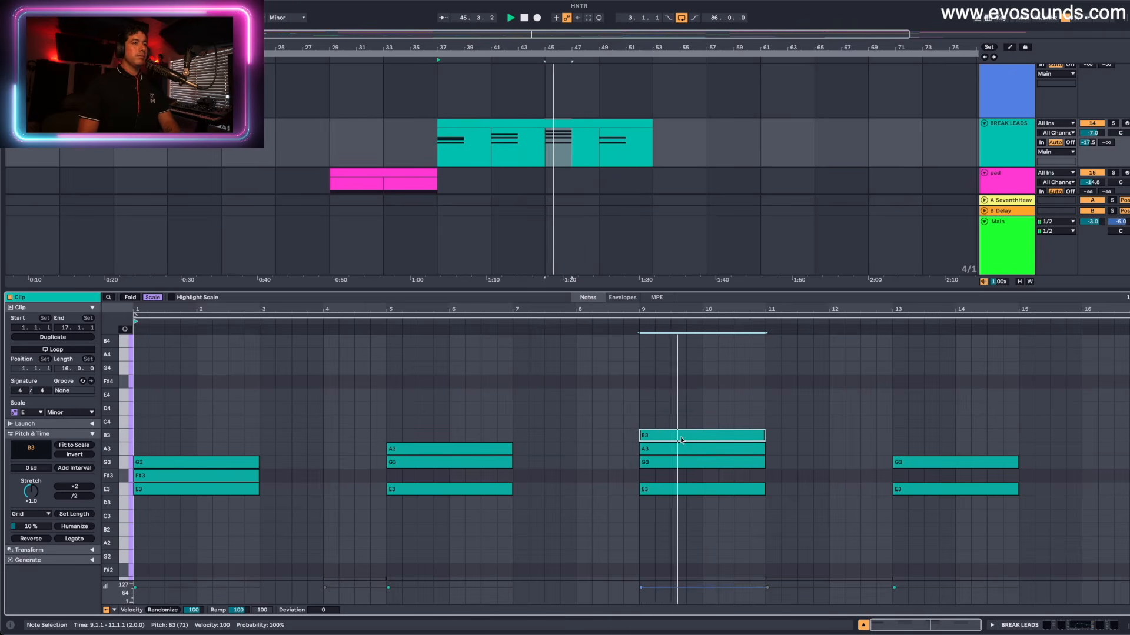
- Extend the fourth chord at bar 13 with A3, B3 and E4 above its G3
{"action": "left_click", "coordinate": [920, 466]}
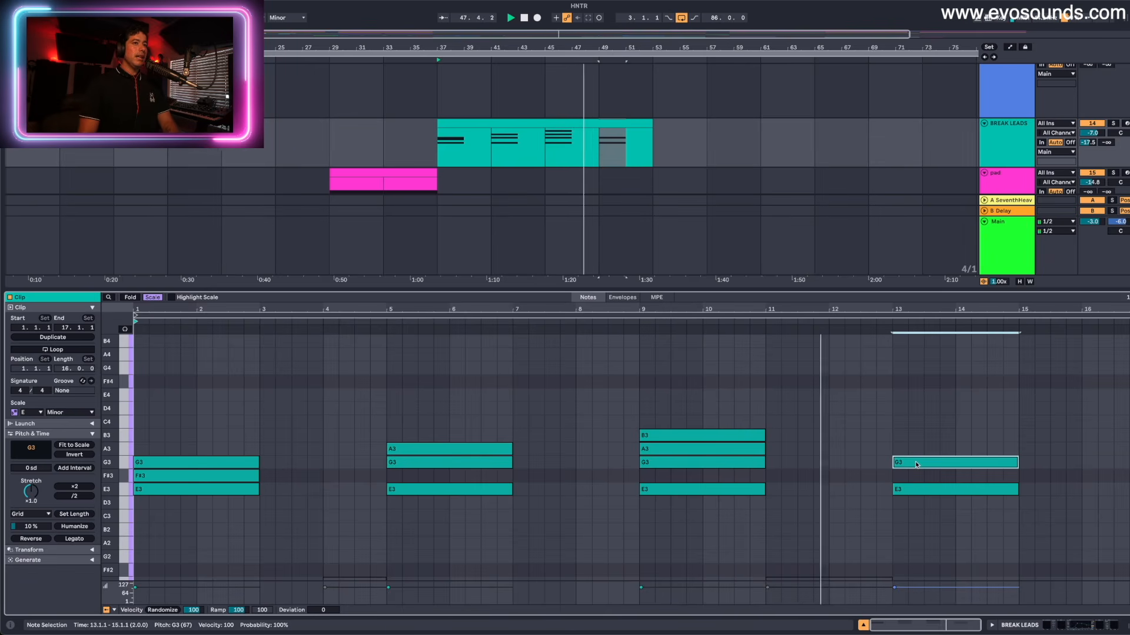
{"action": "left_click_drag", "start_coordinate": [916, 465], "coordinate": [905, 403]}
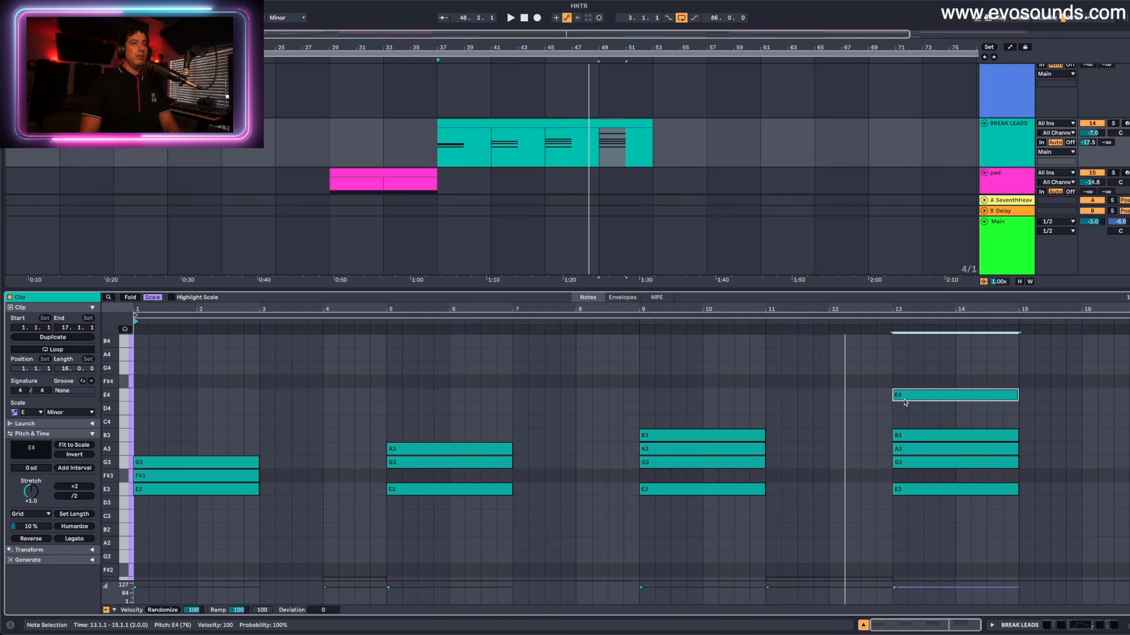
- Play the arrangement from just ahead of the BREAK LEADS clip, placing the insert mark at bar 35
{"action": "left_click", "coordinate": [756, 329]}
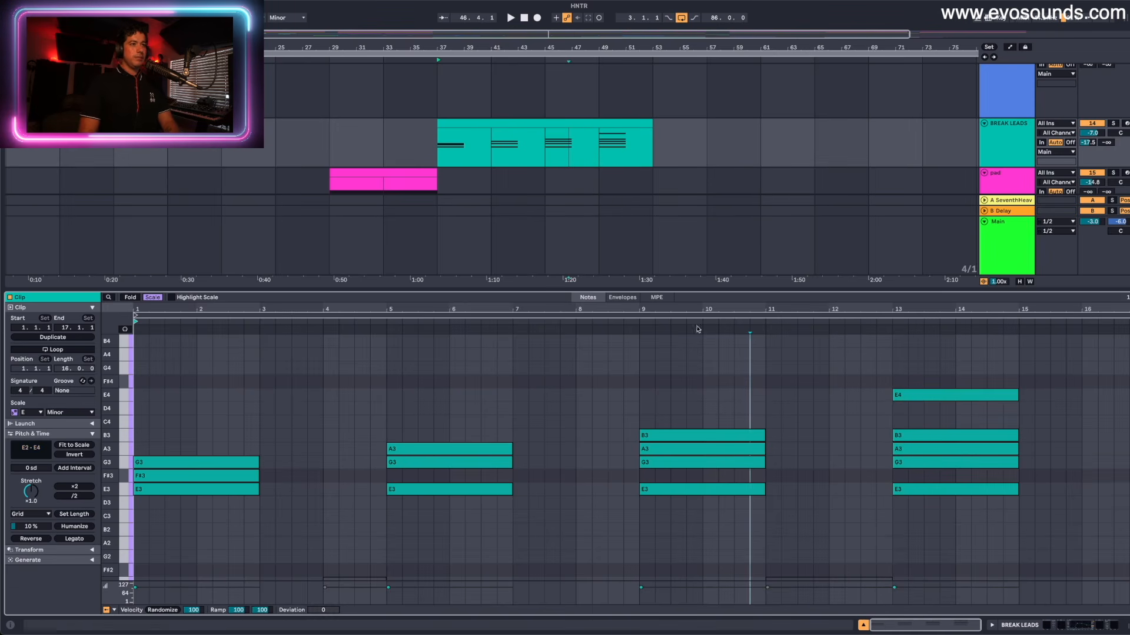
{"action": "left_click", "coordinate": [407, 156]}
{"action": "key", "text": "space"}
{"action": "scroll", "coordinate": [430, 153], "scroll_direction": "up", "scroll_amount": 4}
{"action": "left_click", "coordinate": [410, 141]}
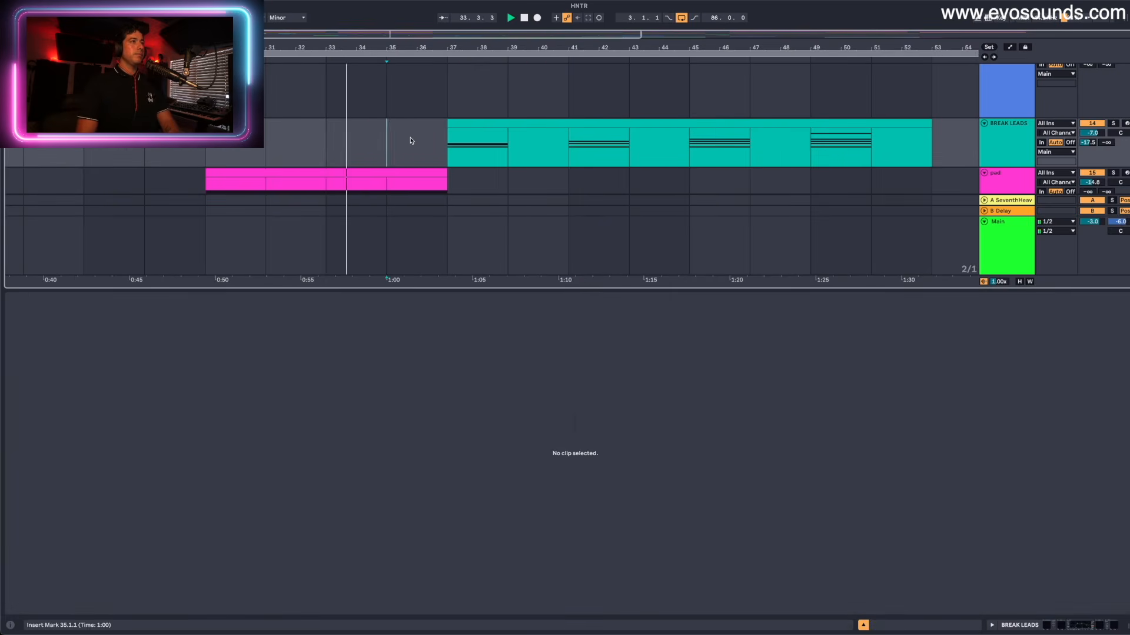
{"action": "key", "text": "space"}
{"action": "key", "text": "space"}
- Select the BREAK LEADS clip and deactivate its chords after the first one during playback
{"action": "scroll", "coordinate": [410, 140], "scroll_direction": "up", "scroll_amount": 1}
{"action": "scroll", "coordinate": [411, 141], "scroll_direction": "down", "scroll_amount": 3}
{"action": "left_click", "coordinate": [498, 80]}
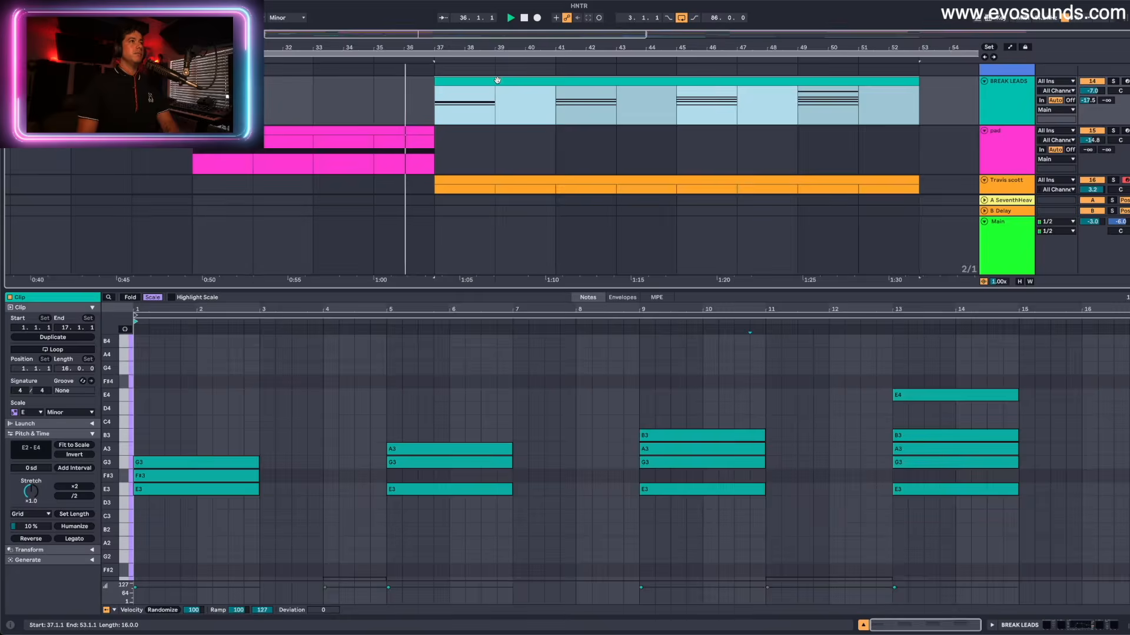
{"action": "scroll", "coordinate": [355, 449], "scroll_direction": "down", "scroll_amount": 5}
{"action": "left_click_drag", "start_coordinate": [313, 441], "coordinate": [1125, 576]}
{"action": "key", "text": "0"}
{"action": "scroll", "coordinate": [386, 412], "scroll_direction": "up", "scroll_amount": 3}
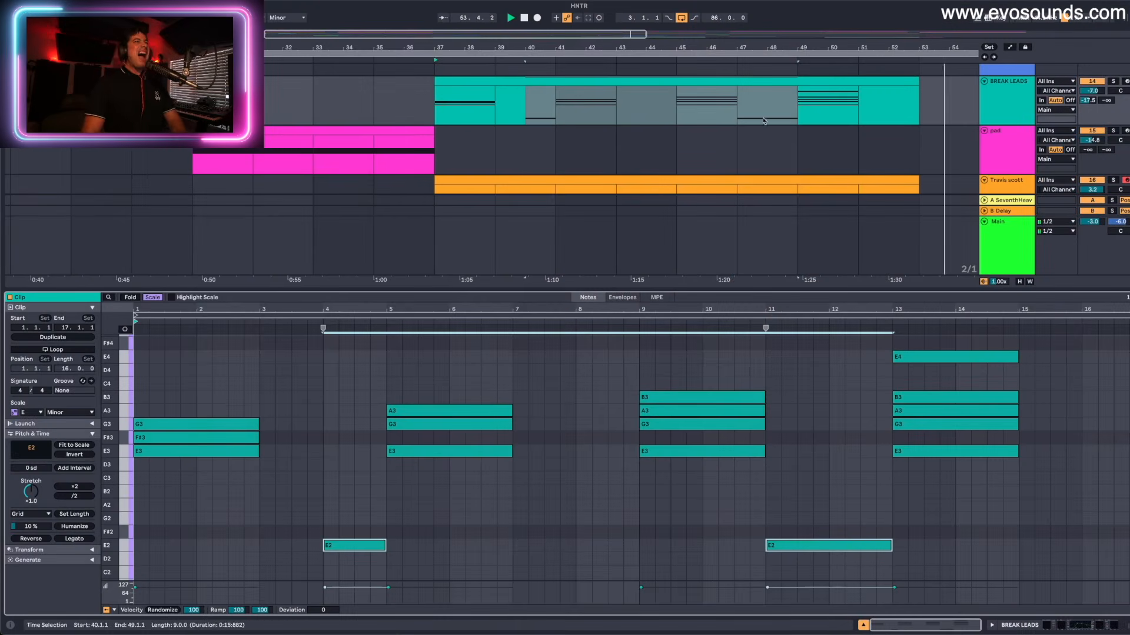
- Raise the second chord's top note to B3 and its middle note to G3, and select the whole chord
{"action": "left_click", "coordinate": [642, 143]}
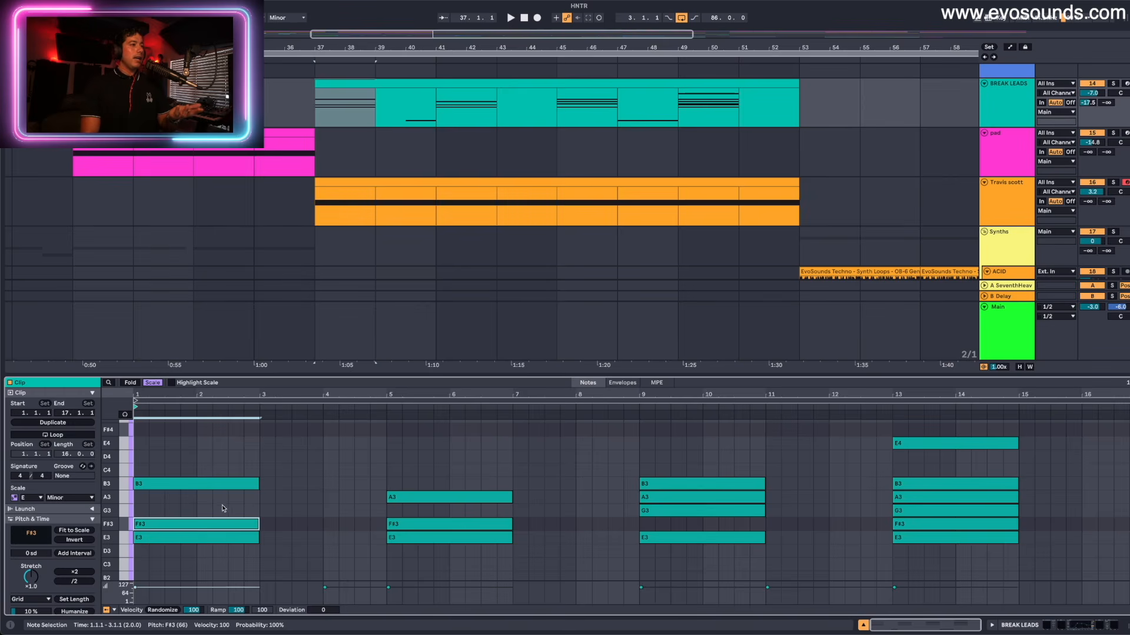
{"action": "left_click", "coordinate": [433, 497]}
{"action": "key", "text": "Up"}
{"action": "left_click", "coordinate": [441, 524]}
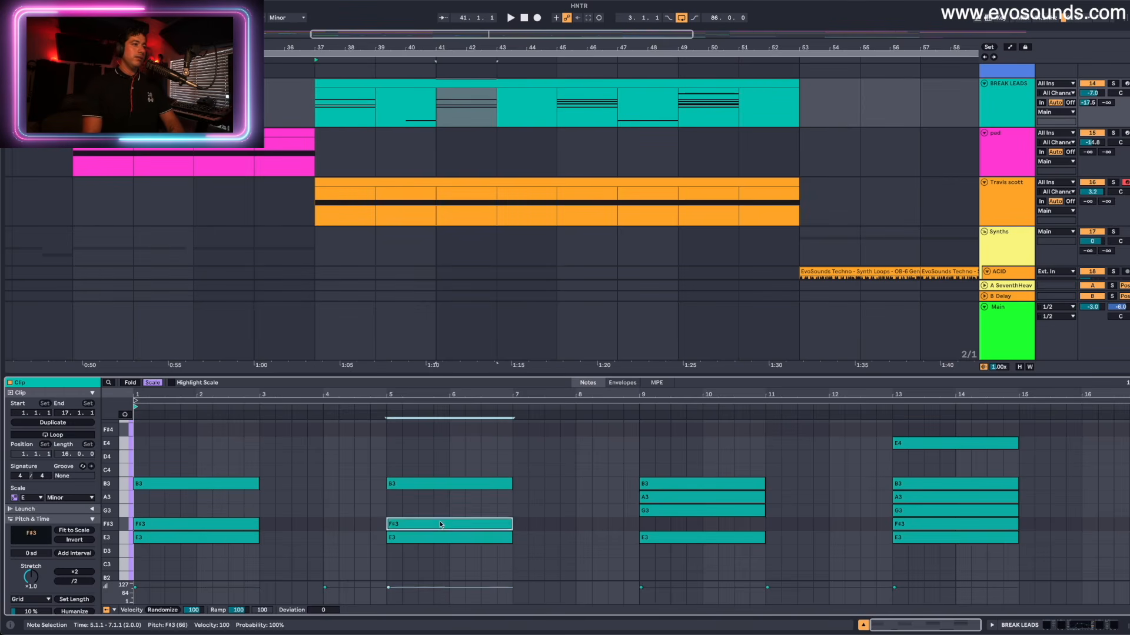
{"action": "key", "text": "Up"}
{"action": "left_click_drag", "start_coordinate": [405, 562], "coordinate": [436, 483]}
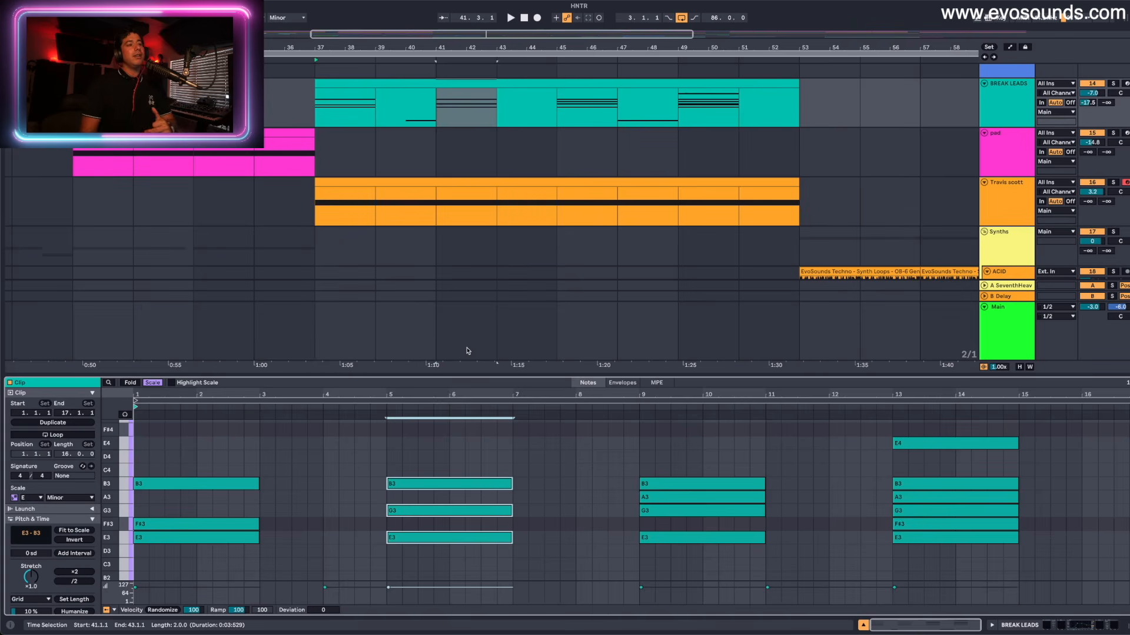
- Lengthen the first chord's three notes to bar 5, start playback, and delete the second chord
{"action": "left_click_drag", "start_coordinate": [178, 451], "coordinate": [130, 634]}
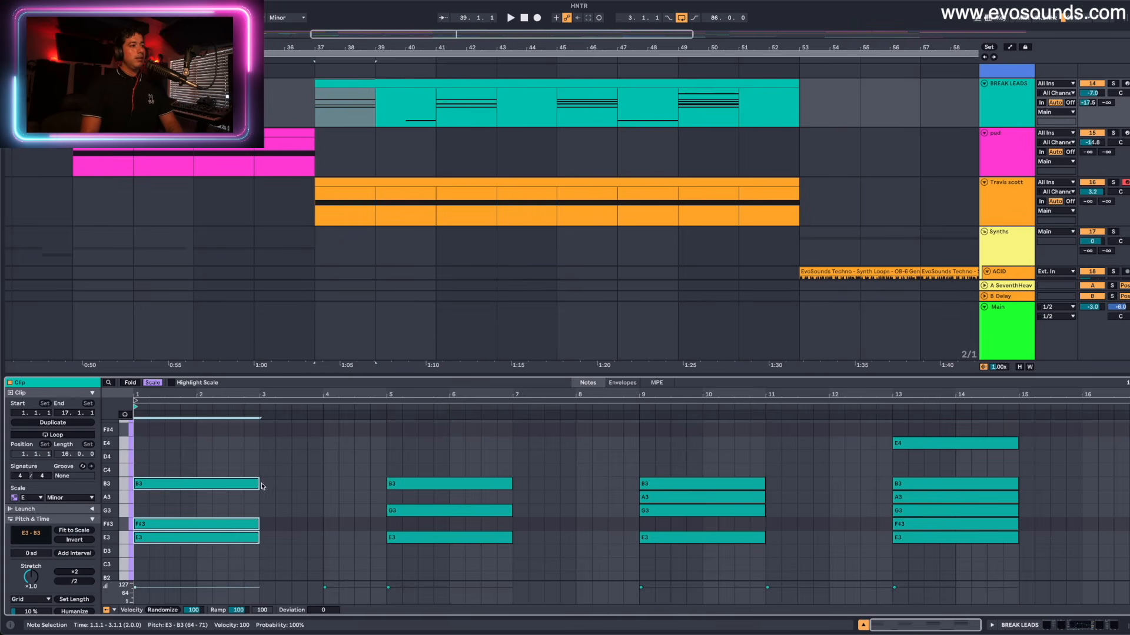
{"action": "left_click_drag", "start_coordinate": [261, 485], "coordinate": [354, 483]}
{"action": "key", "text": "space"}
{"action": "left_click_drag", "start_coordinate": [433, 457], "coordinate": [434, 560]}
{"action": "key", "text": "Delete"}
- Extend the first chord's notes to about the middle of bar 11 and delete the third chord's remaining G3 and A3
{"action": "left_click_drag", "start_coordinate": [378, 470], "coordinate": [351, 616]}
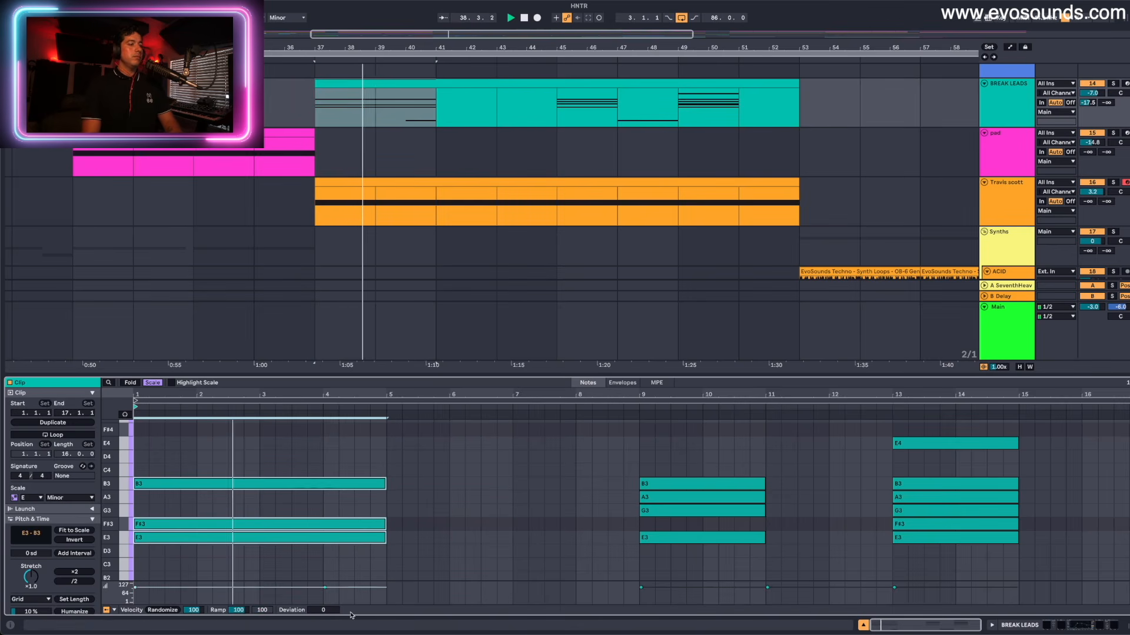
{"action": "key", "text": "shift+Right"}
{"action": "key", "text": "shift+Right"}
{"action": "key", "text": "shift+Right"}
{"action": "key", "text": "shift+Right"}
{"action": "key", "text": "shift+Right"}
{"action": "key", "text": "shift+Right"}
{"action": "key", "text": "shift+Right"}
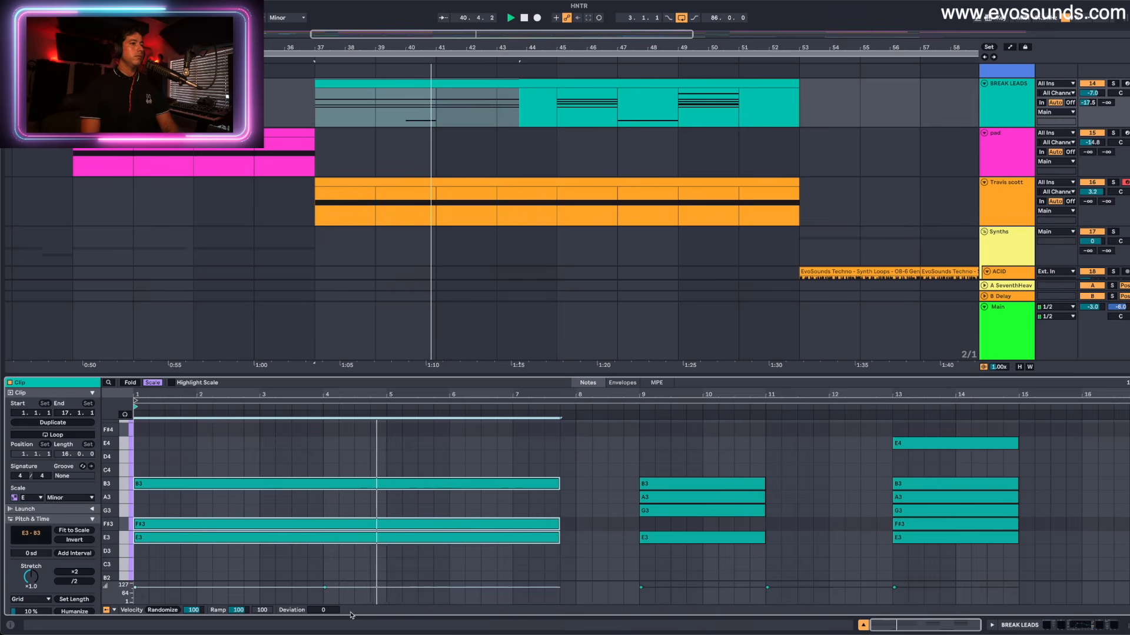
{"action": "key", "text": "shift+Right"}
{"action": "key", "text": "shift+Right"}
{"action": "key", "text": "shift+Right"}
{"action": "key", "text": "shift+Right"}
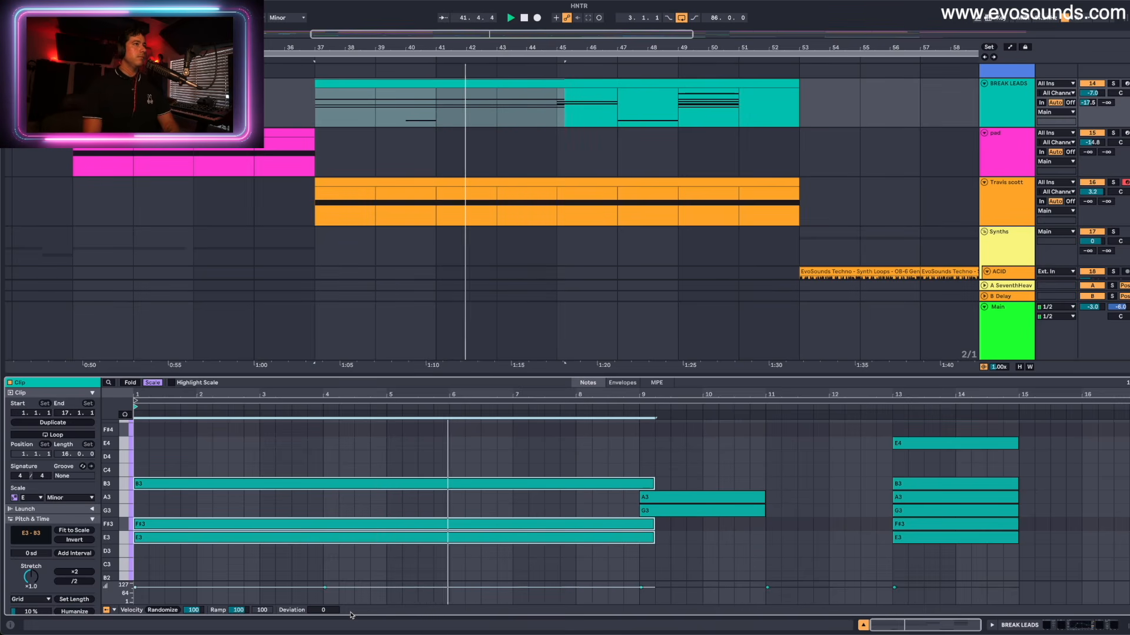
{"action": "key", "text": "shift+Right"}
{"action": "key", "text": "shift+Right"}
{"action": "key", "text": "shift+Right"}
{"action": "key", "text": "shift+Right"}
{"action": "key", "text": "shift+Right"}
{"action": "key", "text": "shift+Right"}
{"action": "key", "text": "shift+Right"}
{"action": "key", "text": "shift+Right"}
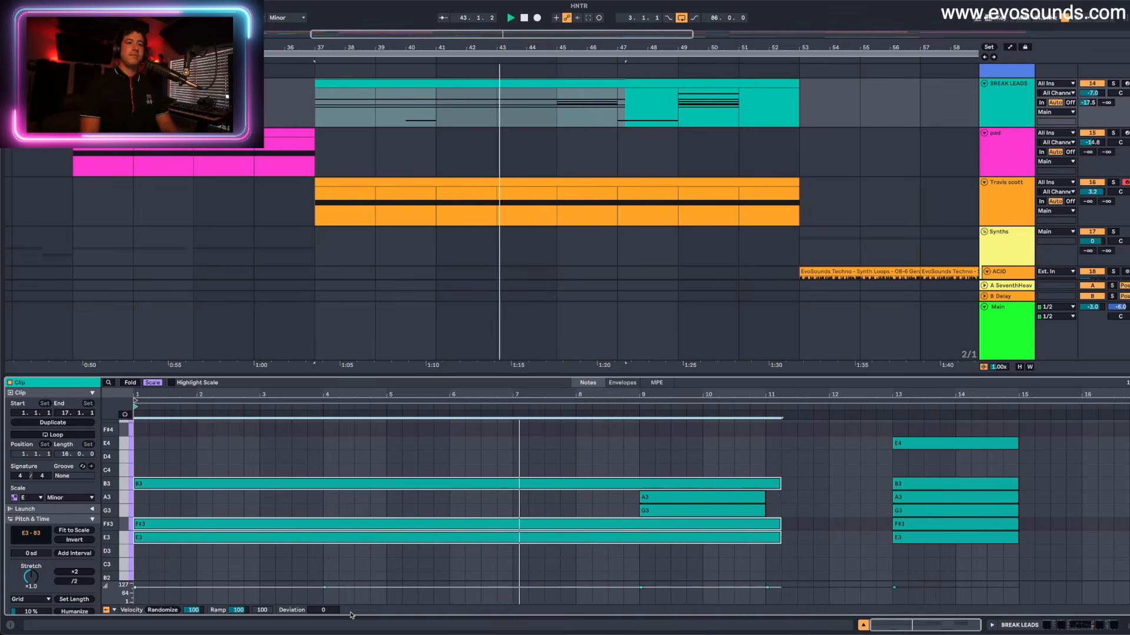
{"action": "left_click_drag", "start_coordinate": [629, 509], "coordinate": [692, 559]}
{"action": "key", "text": "Delete"}
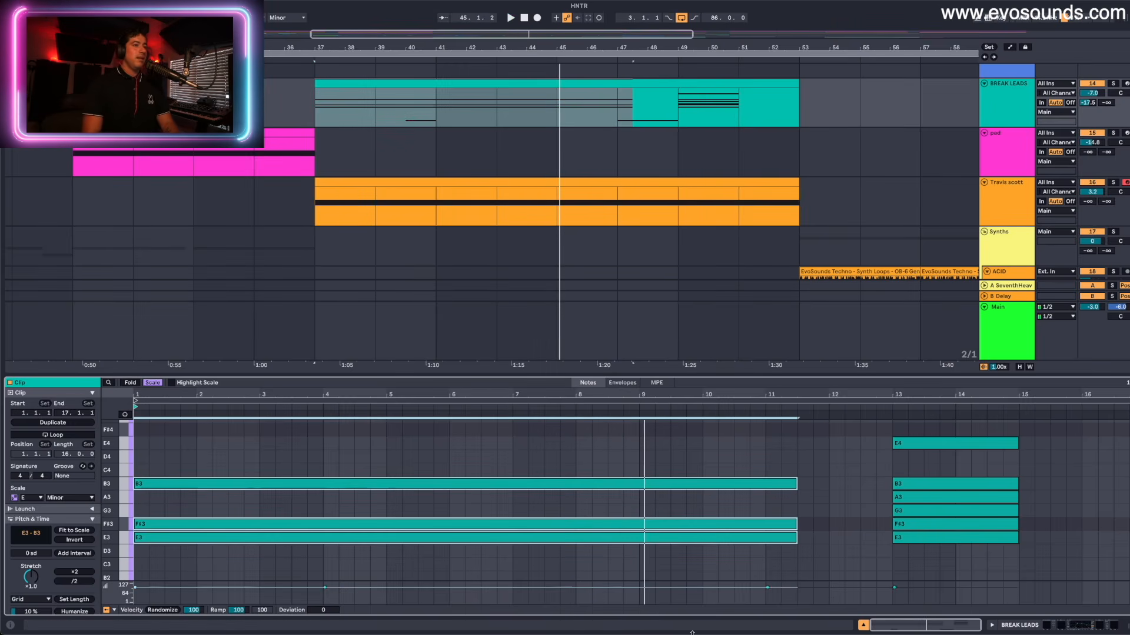